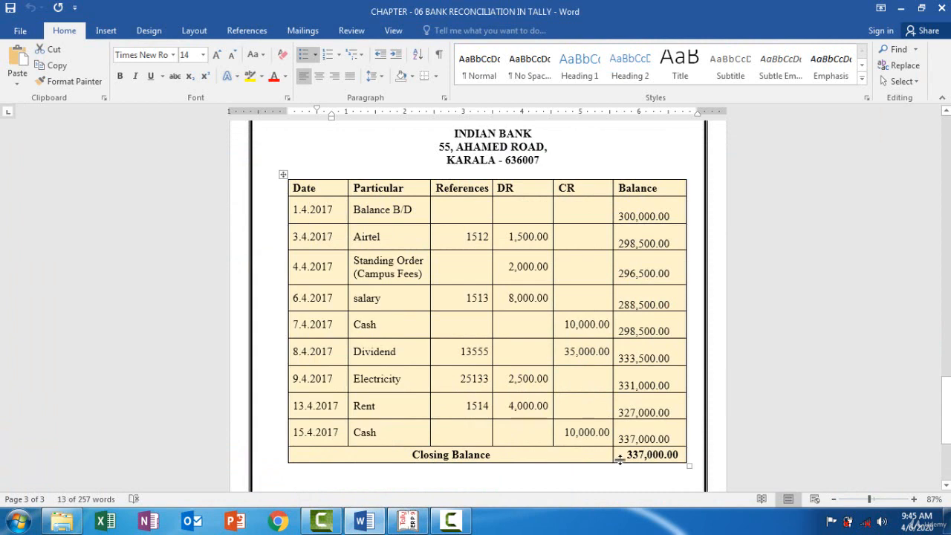
Switch to Tally.ERP 9 and open the April ledger vouchers of Indian Bank from the cash/bank books.
{"action": "left_click", "coordinate": [409, 520]}
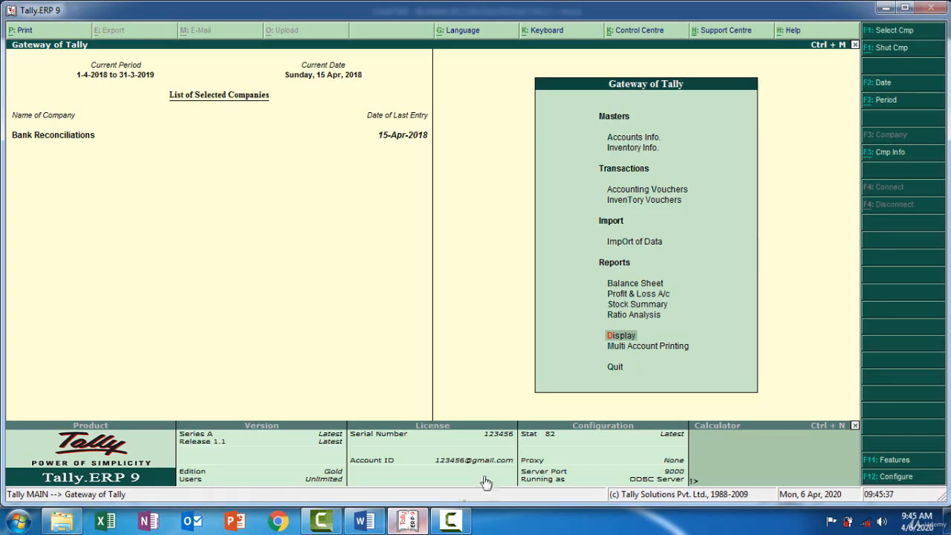
{"action": "left_click", "coordinate": [628, 337]}
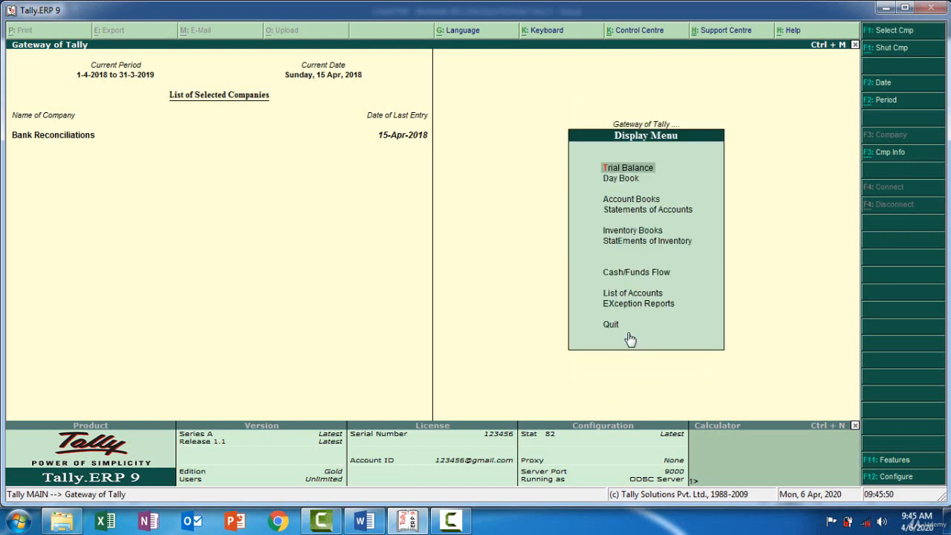
{"action": "left_click", "coordinate": [632, 199]}
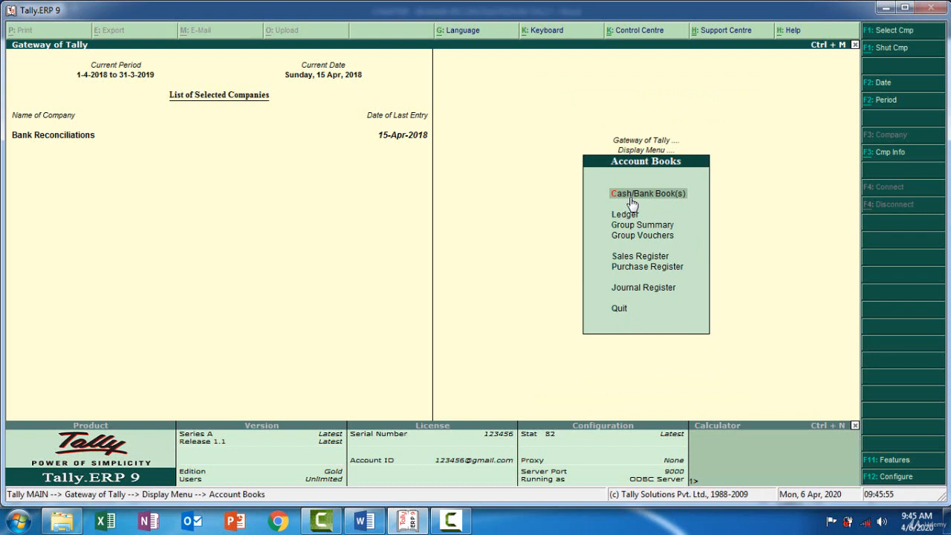
{"action": "left_click", "coordinate": [630, 199]}
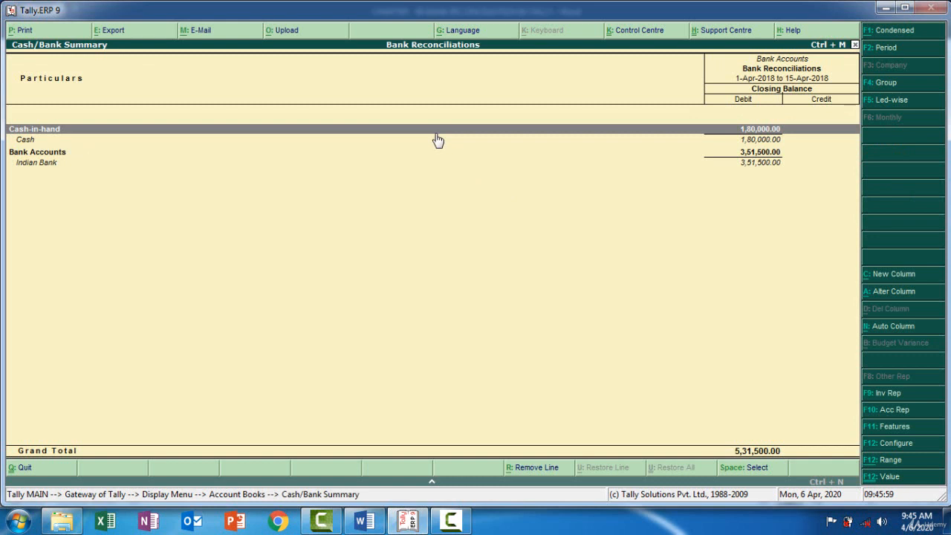
{"action": "double_click", "coordinate": [50, 169]}
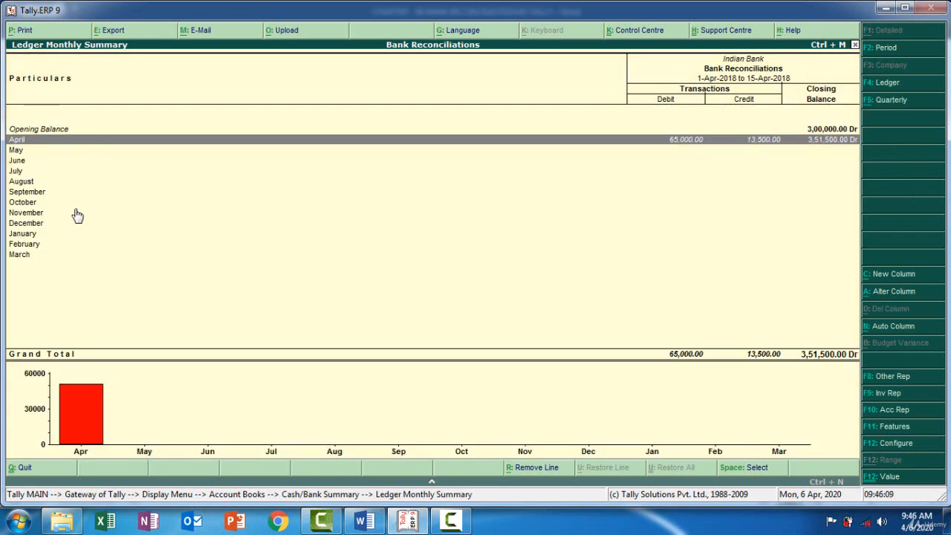
{"action": "double_click", "coordinate": [146, 143]}
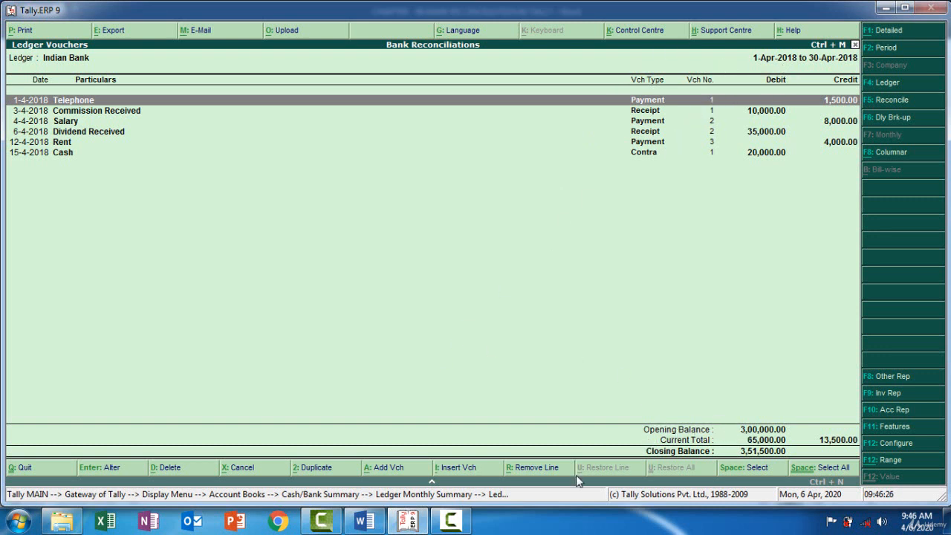
Compare the Indian Bank ledger vouchers in Tally with the bank statement entries in the Word document.
{"action": "left_click", "coordinate": [364, 520]}
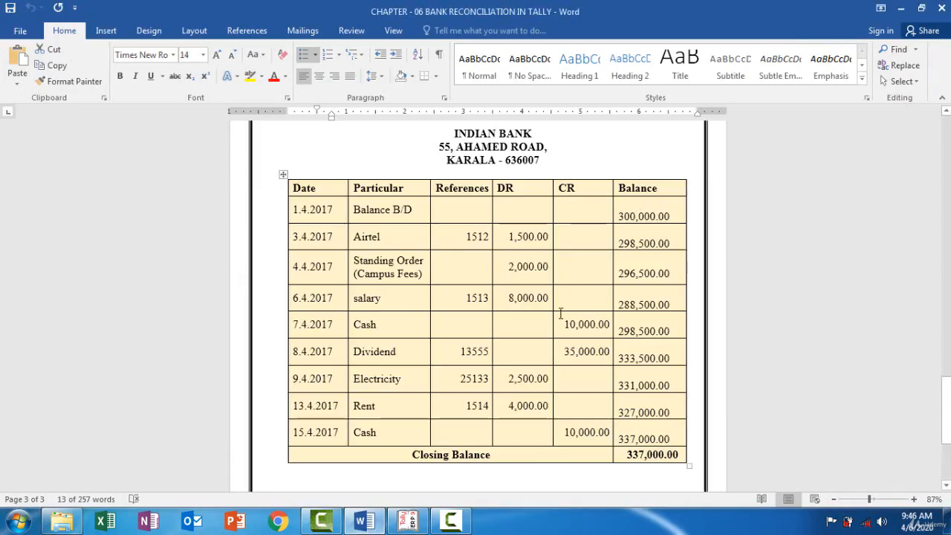
{"action": "left_click", "coordinate": [407, 520]}
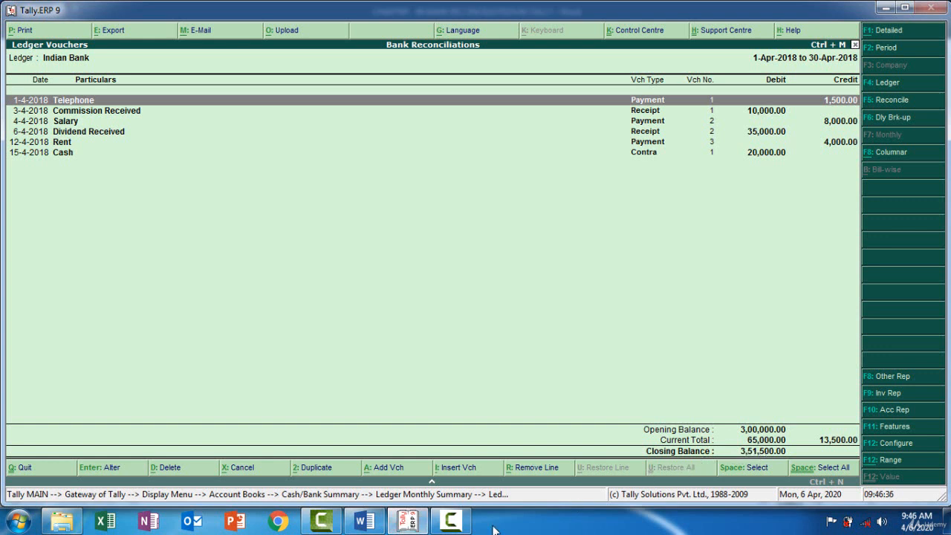
{"action": "left_click", "coordinate": [422, 520]}
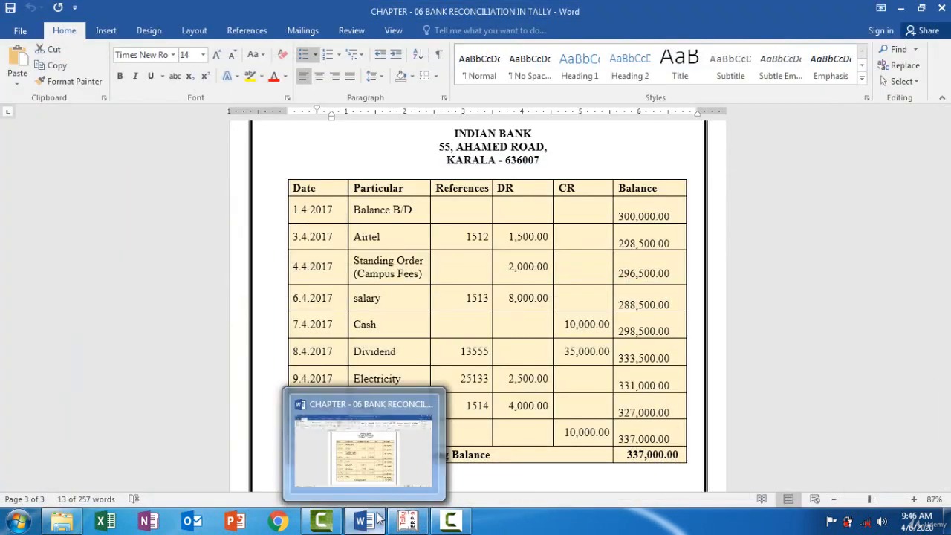
{"action": "mouse_move", "coordinate": [407, 520]}
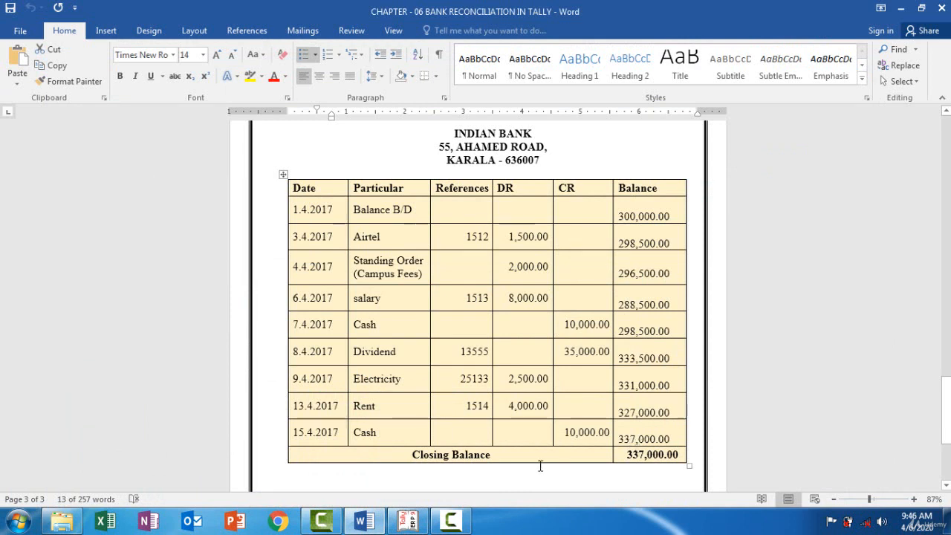
{"action": "left_click", "coordinate": [407, 520]}
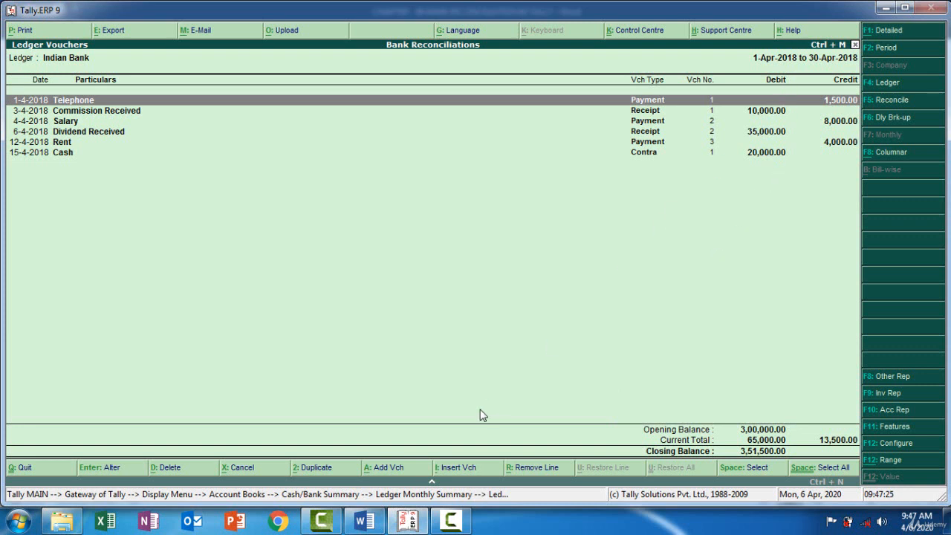
{"action": "left_click", "coordinate": [366, 526]}
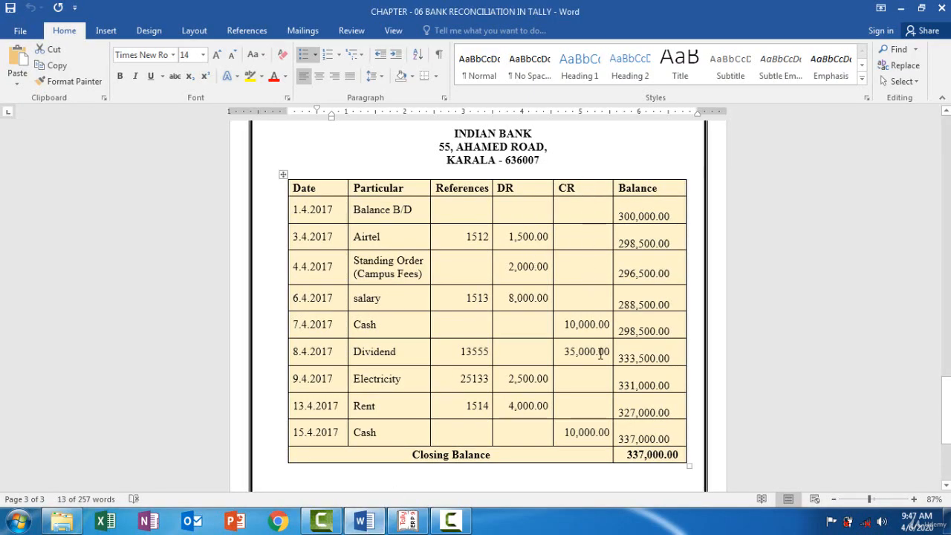
{"action": "left_click", "coordinate": [410, 522]}
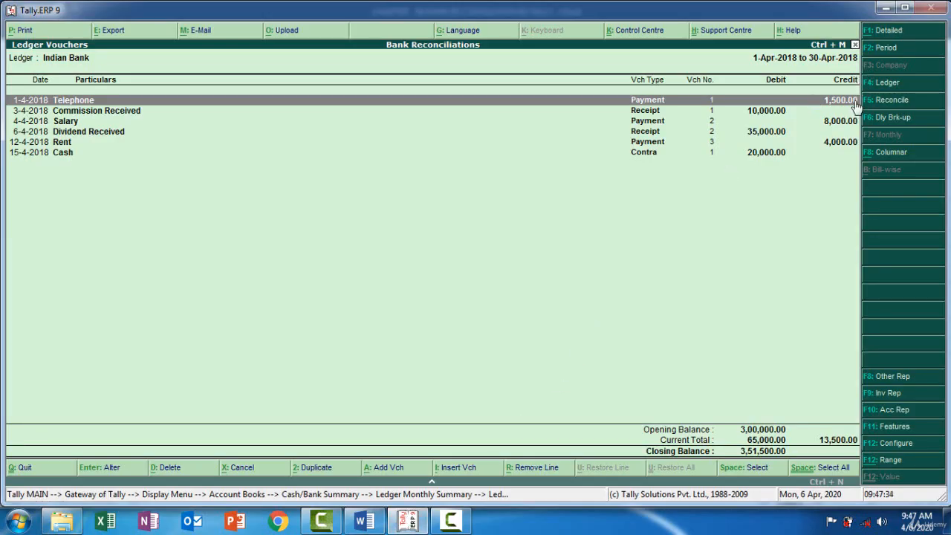
{"action": "left_click", "coordinate": [406, 524]}
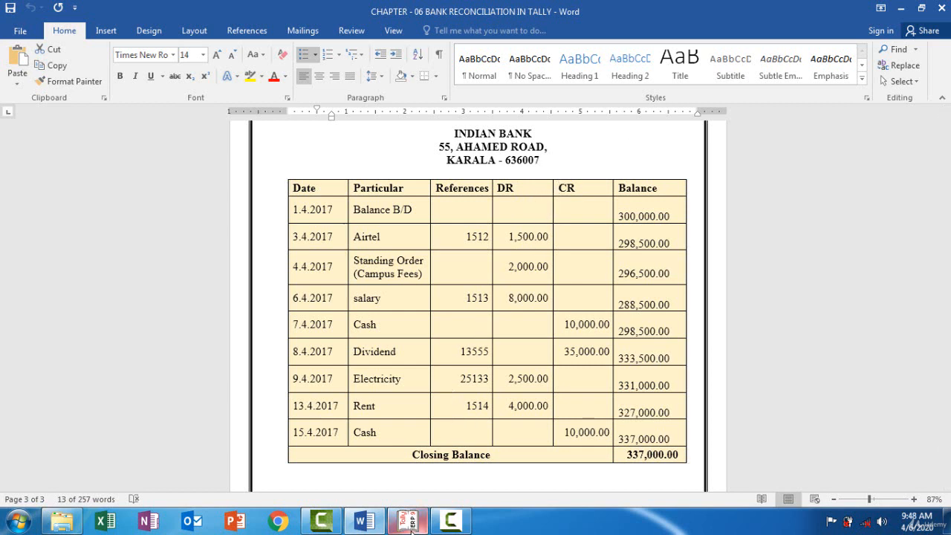
{"action": "left_click", "coordinate": [410, 523]}
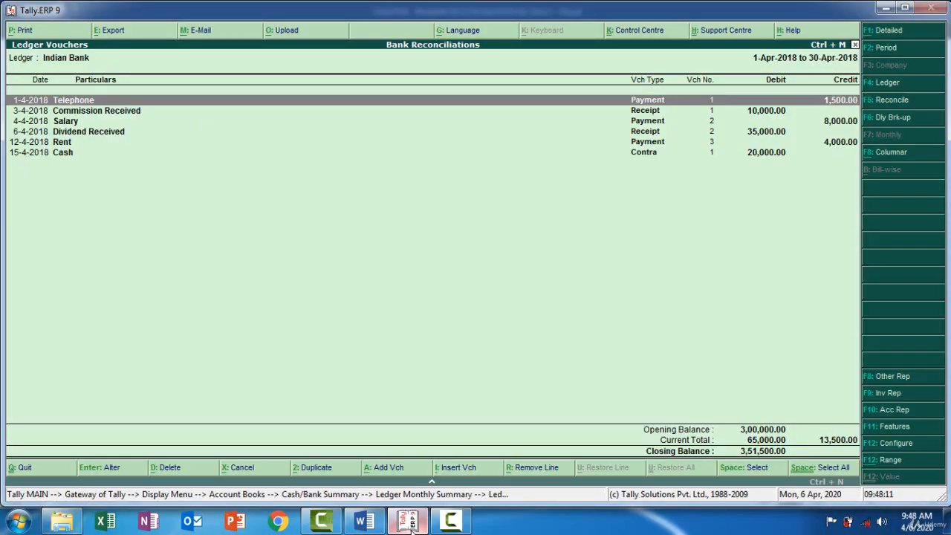
{"action": "left_click", "coordinate": [410, 523]}
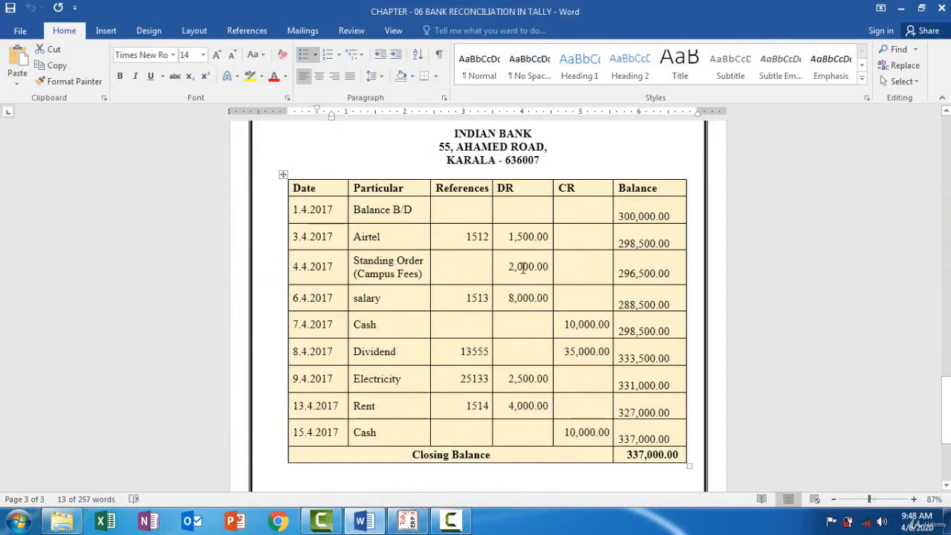
{"action": "left_click", "coordinate": [409, 523]}
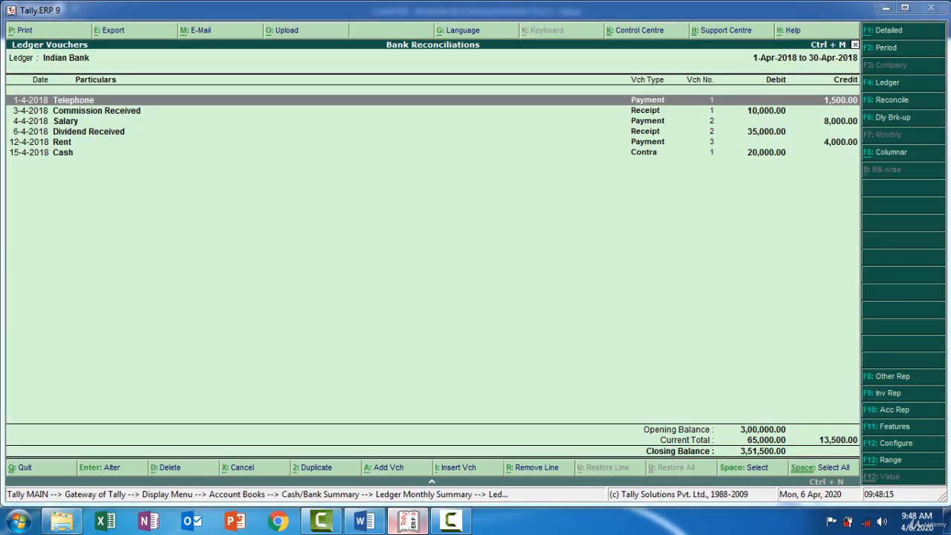
{"action": "left_click", "coordinate": [408, 523]}
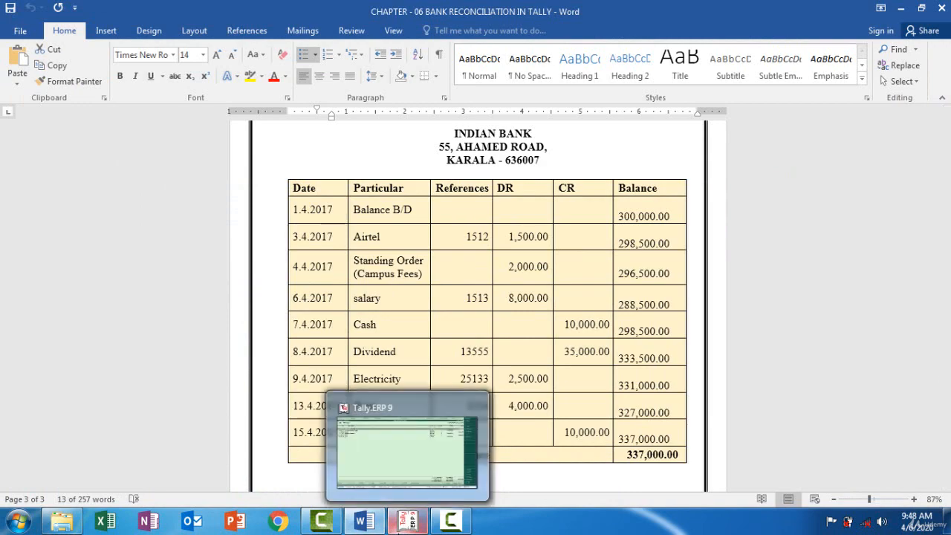
Start reconciling the Indian Bank ledger in Tally and set the Telephone payment's bank date to 3-4-2018, per the Word statement.
{"action": "left_click", "coordinate": [405, 523]}
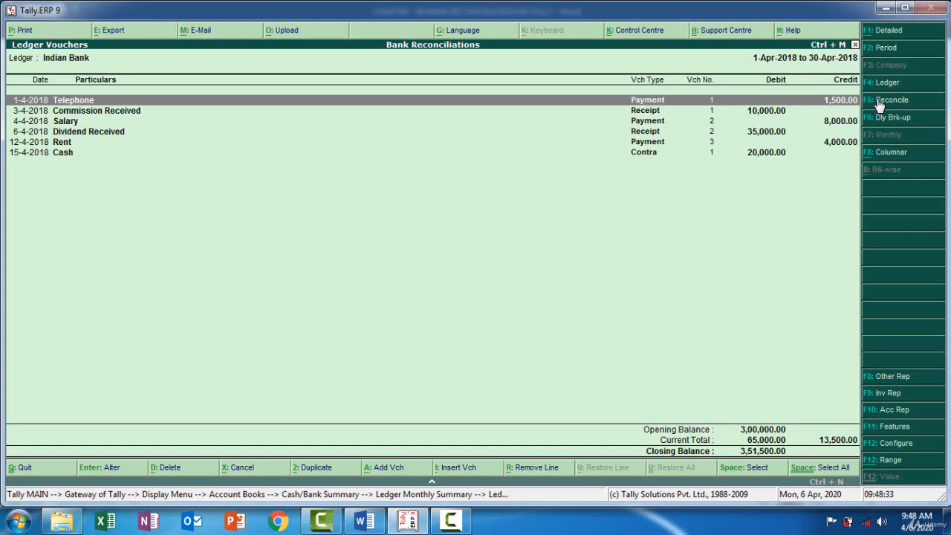
{"action": "key", "text": "F5"}
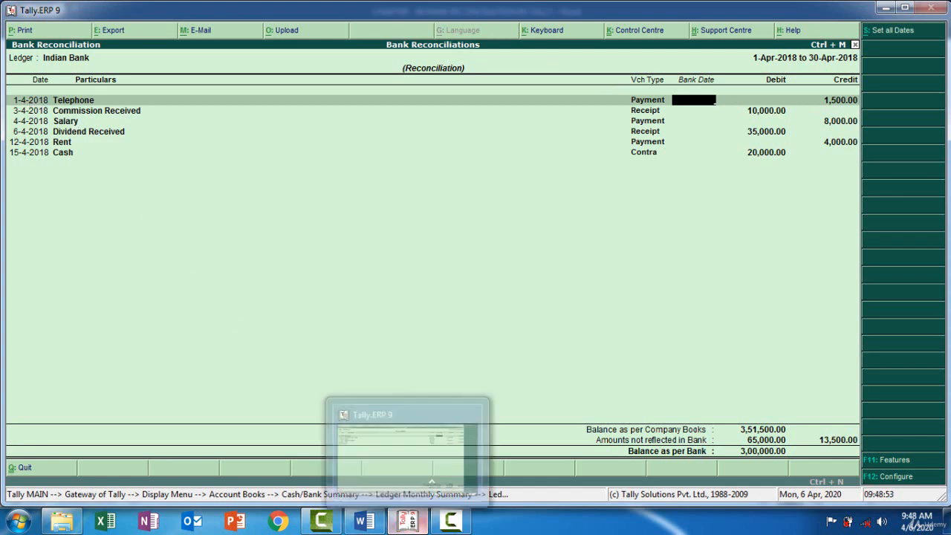
{"action": "left_click", "coordinate": [413, 524]}
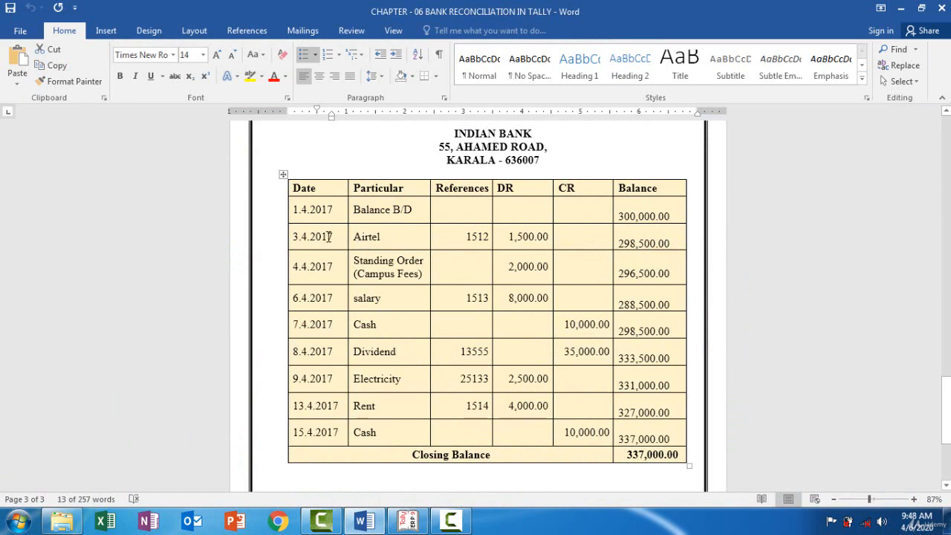
{"action": "left_click", "coordinate": [411, 522]}
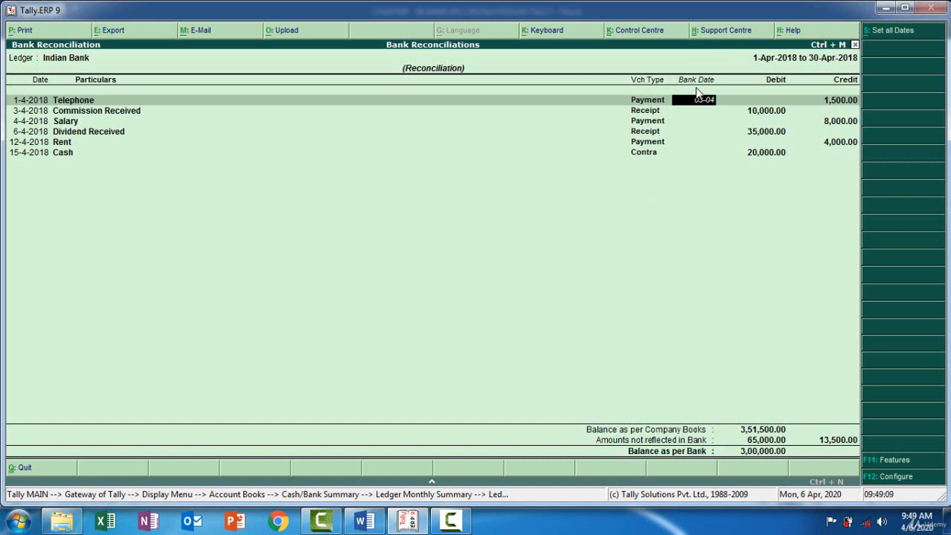
{"action": "key", "text": "Return"}
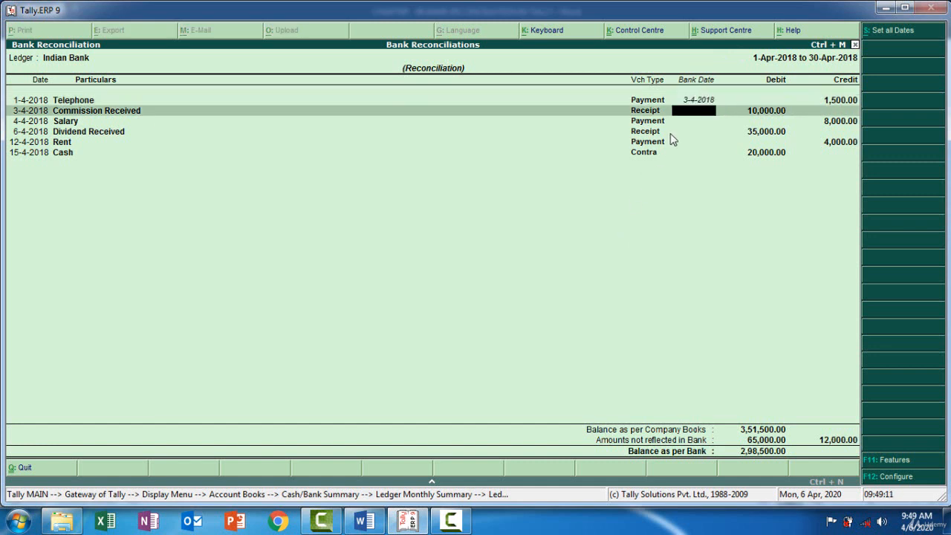
Highlight the 2,000.00 Standing Order (Campus Fees) debit in yellow in the Word bank statement.
{"action": "left_click", "coordinate": [401, 523]}
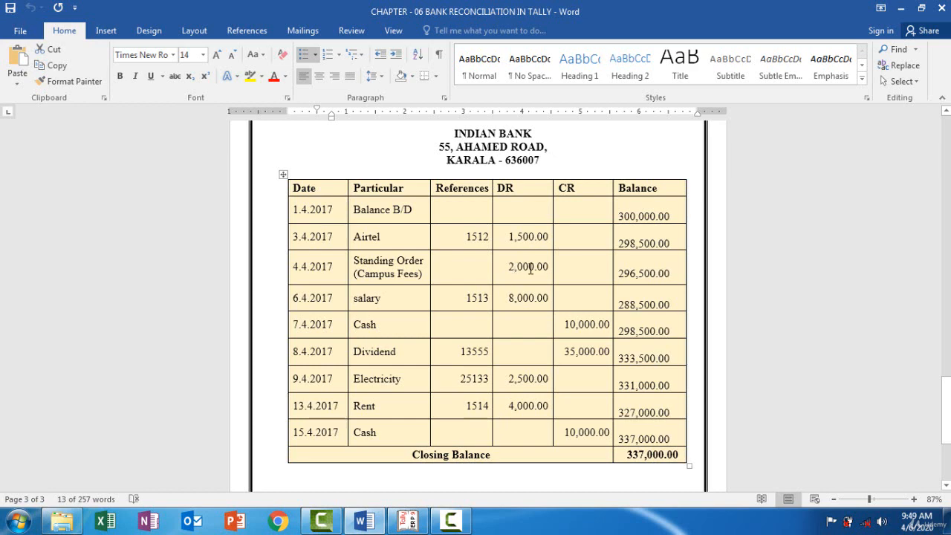
{"action": "left_click", "coordinate": [408, 519]}
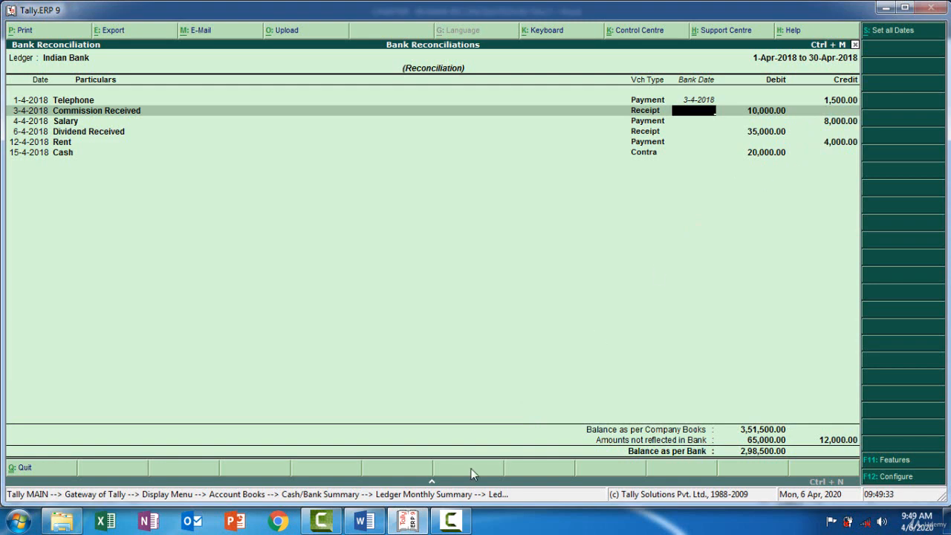
{"action": "left_click", "coordinate": [364, 520]}
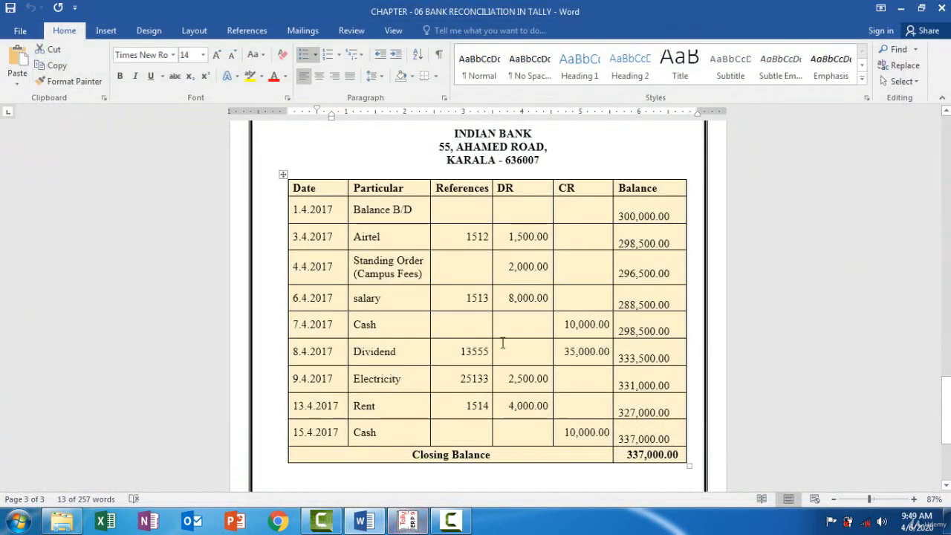
{"action": "left_click_drag", "start_coordinate": [505, 267], "coordinate": [548, 266]}
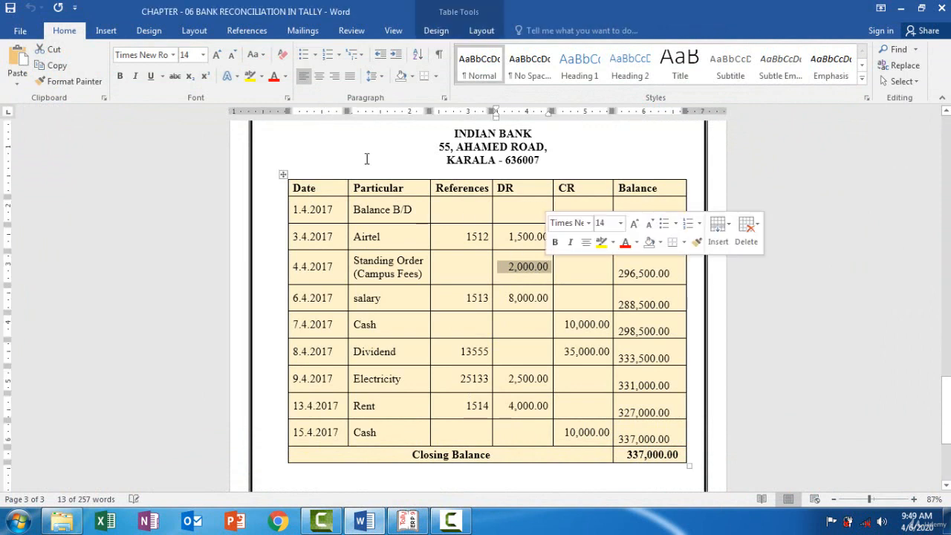
{"action": "left_click", "coordinate": [251, 83]}
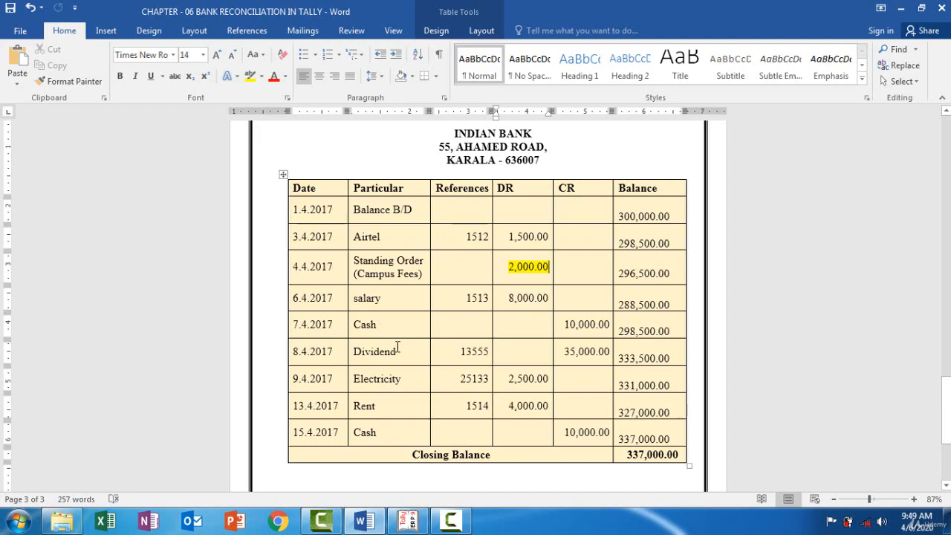
Set the Salary payment's bank date to 6-4-2018 in the Tally reconciliation, leaving Commission Received undated.
{"action": "left_click", "coordinate": [411, 523]}
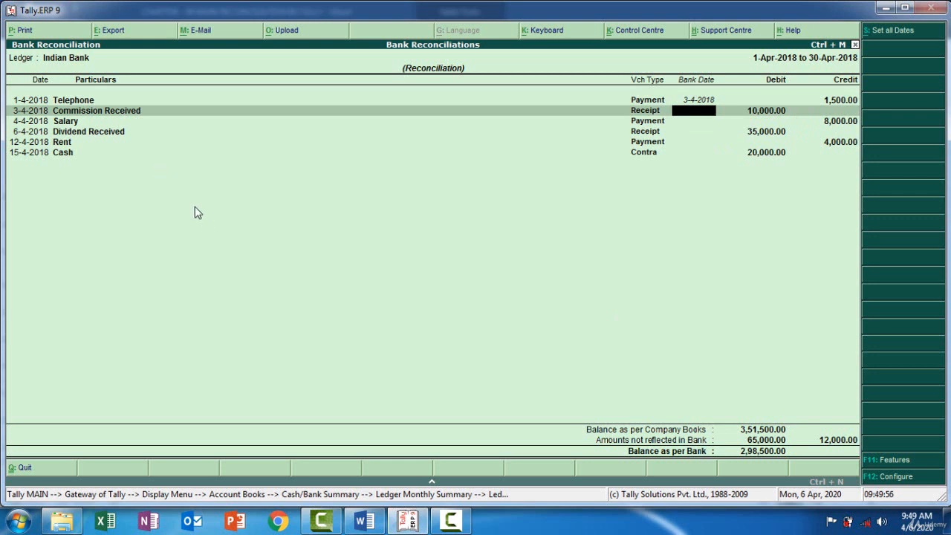
{"action": "left_click", "coordinate": [415, 520]}
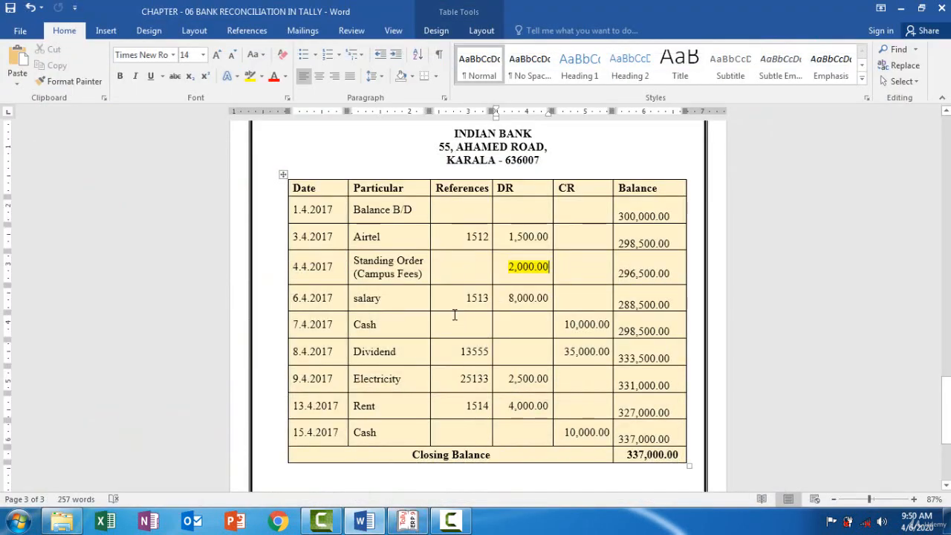
{"action": "left_click", "coordinate": [407, 521]}
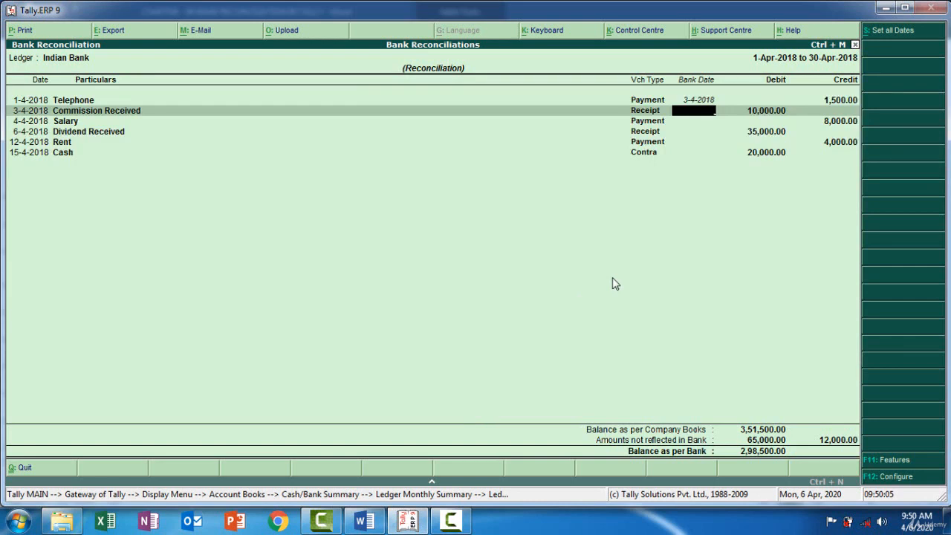
{"action": "key", "text": "Down"}
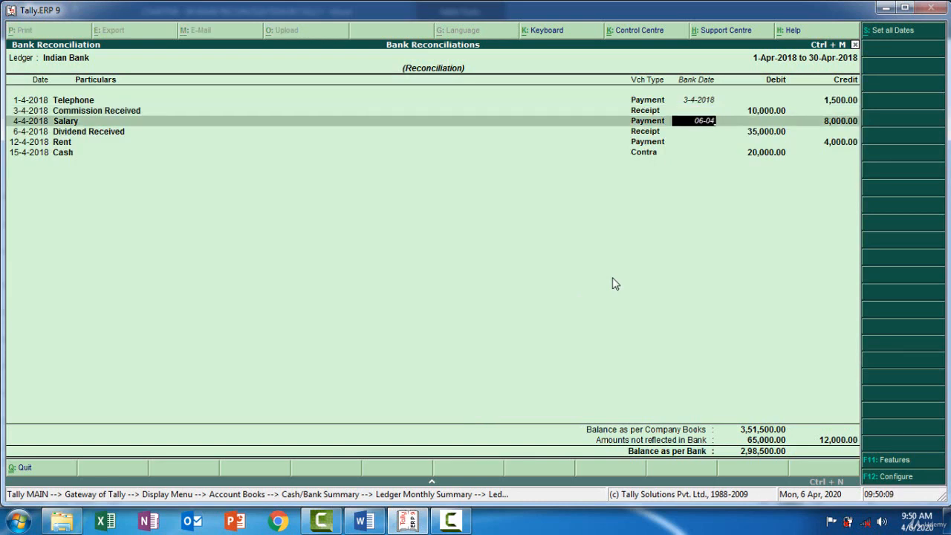
{"action": "key", "text": "Return"}
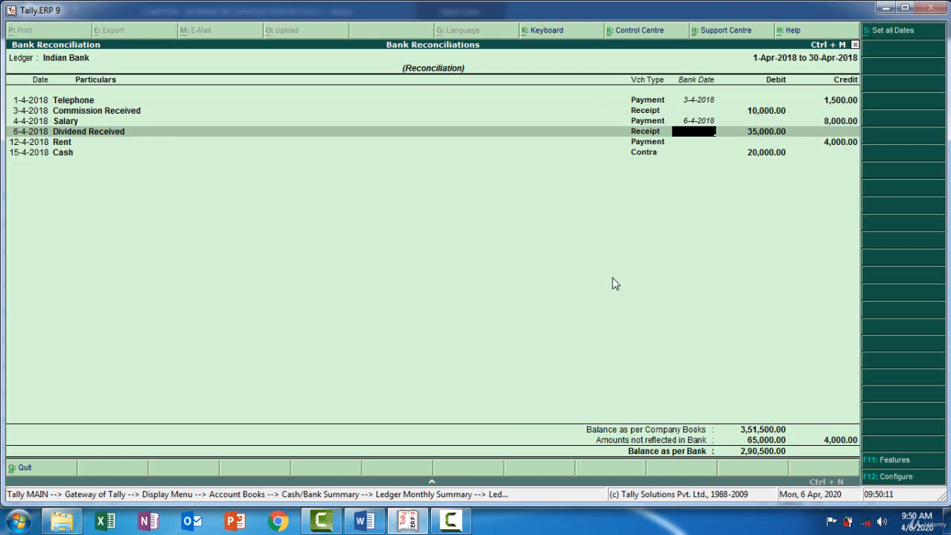
Highlight the 2,500.00 Electricity debit dated 9.4.2017 in yellow in the Word bank statement.
{"action": "left_click", "coordinate": [411, 522]}
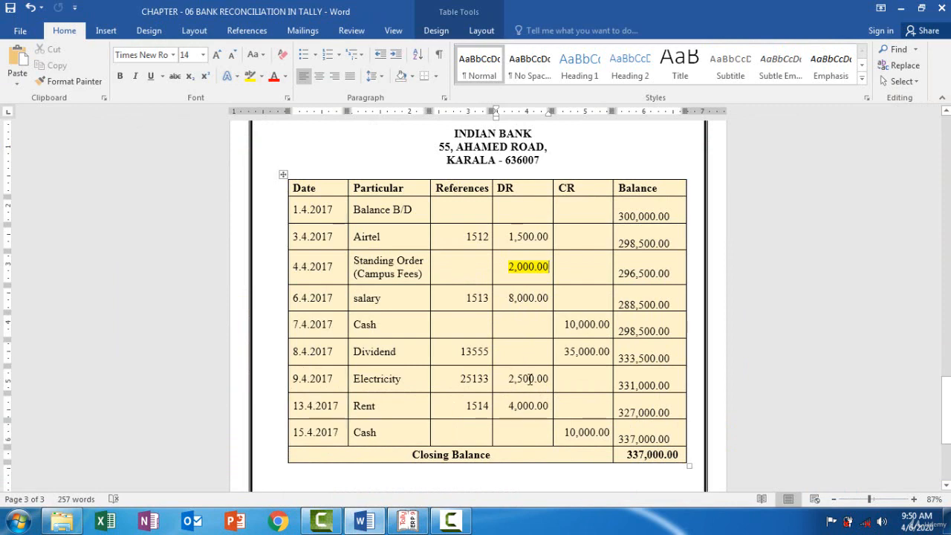
{"action": "left_click", "coordinate": [408, 521]}
{"action": "left_click_drag", "start_coordinate": [515, 378], "coordinate": [546, 378]}
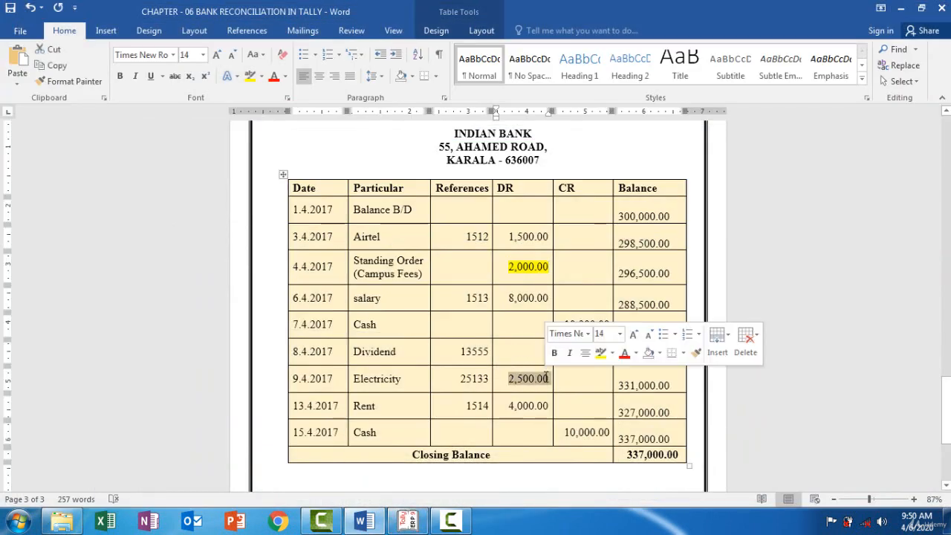
{"action": "left_click", "coordinate": [251, 77]}
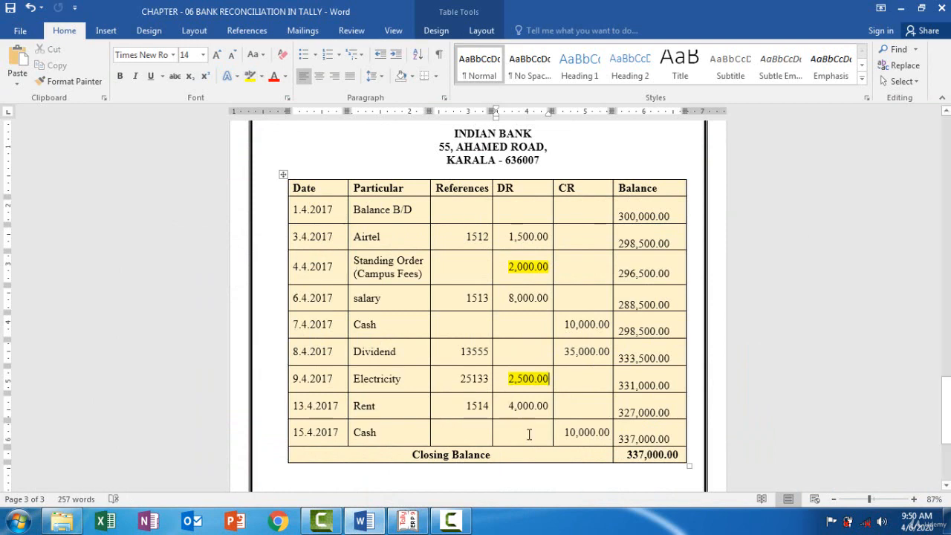
Set the Rent payment's bank date to 13-4-2018 in the Tally reconciliation, per the Word statement, skipping Dividend Received.
{"action": "left_click", "coordinate": [407, 520]}
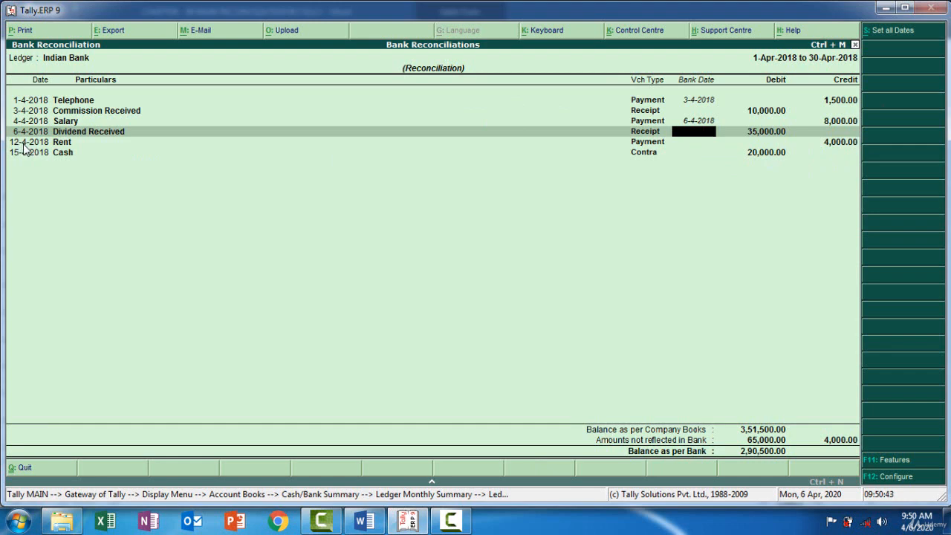
{"action": "left_click", "coordinate": [375, 519]}
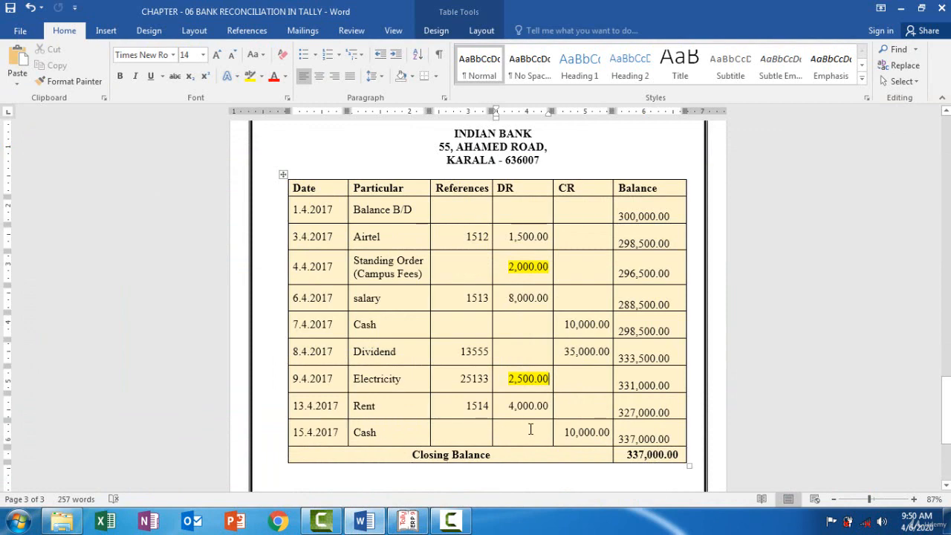
{"action": "left_click", "coordinate": [421, 521]}
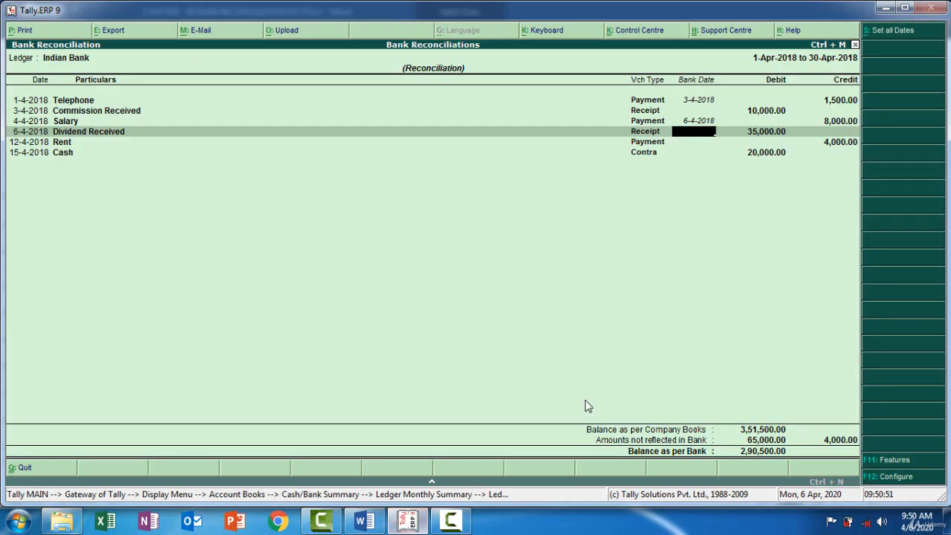
{"action": "key", "text": "Return"}
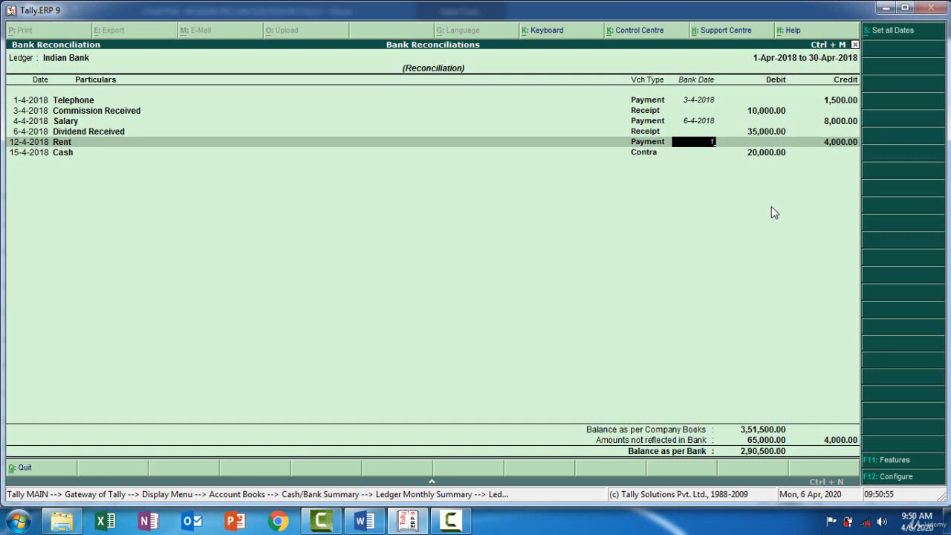
{"action": "type", "text": "13-04"}
{"action": "key", "text": "Return"}
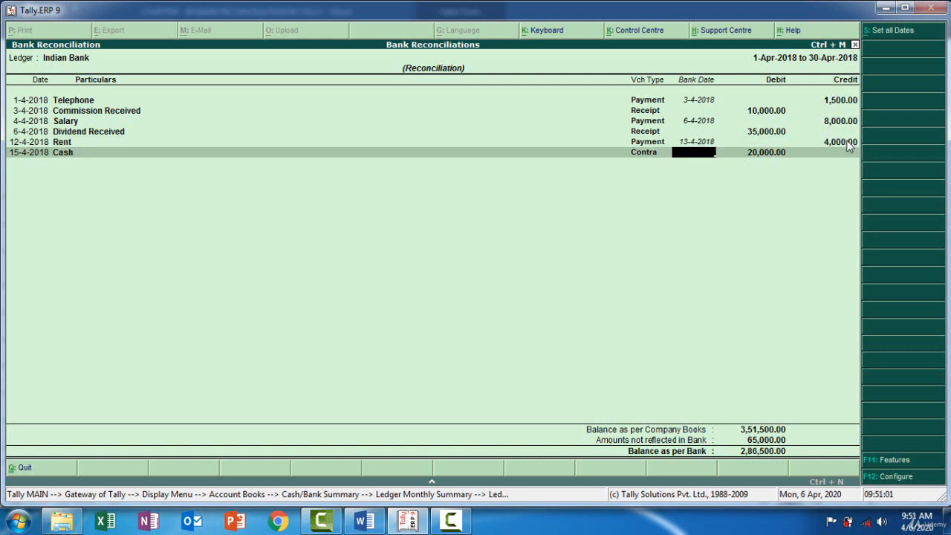
Compare the credit entries in the Word bank statement with the undated receipts and Cash contra in the Tally reconciliation.
{"action": "mouse_move", "coordinate": [407, 524]}
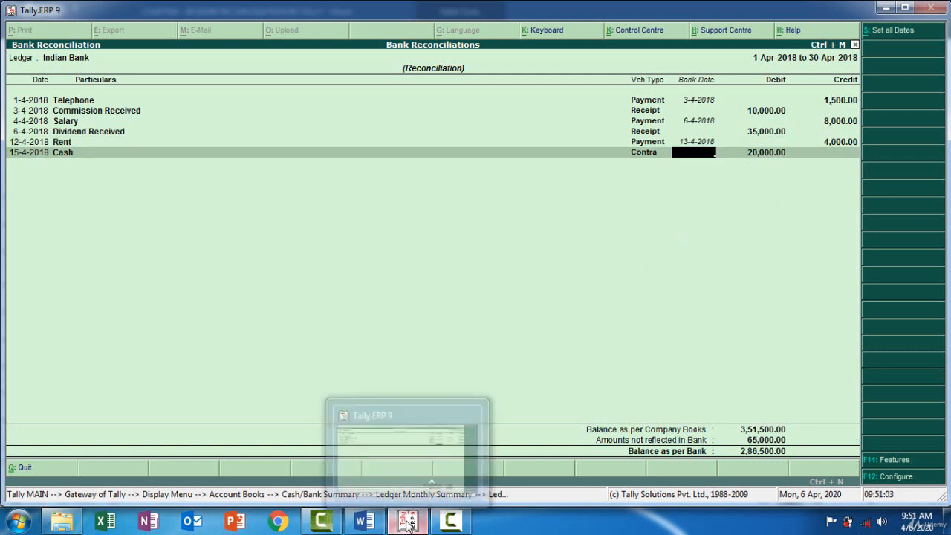
{"action": "left_click", "coordinate": [364, 521]}
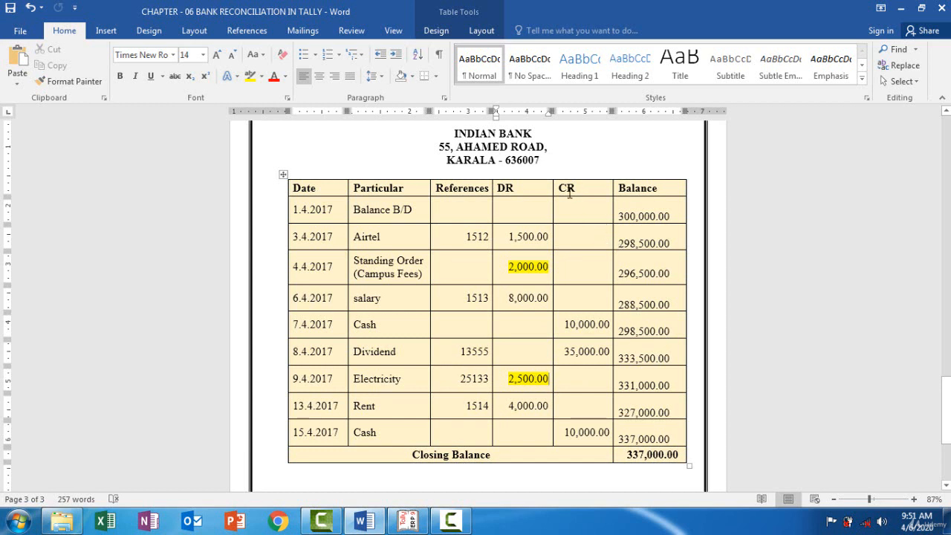
{"action": "left_click", "coordinate": [408, 521]}
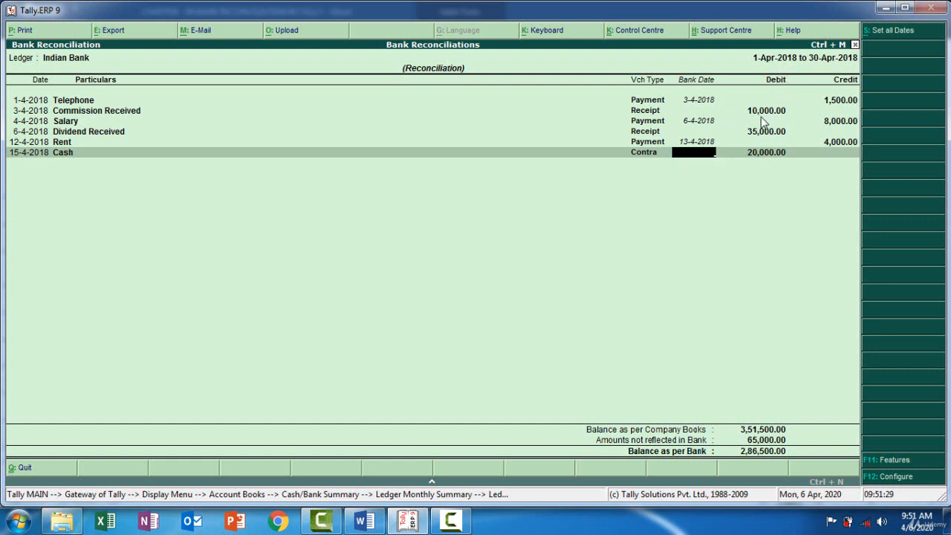
{"action": "left_click", "coordinate": [407, 520]}
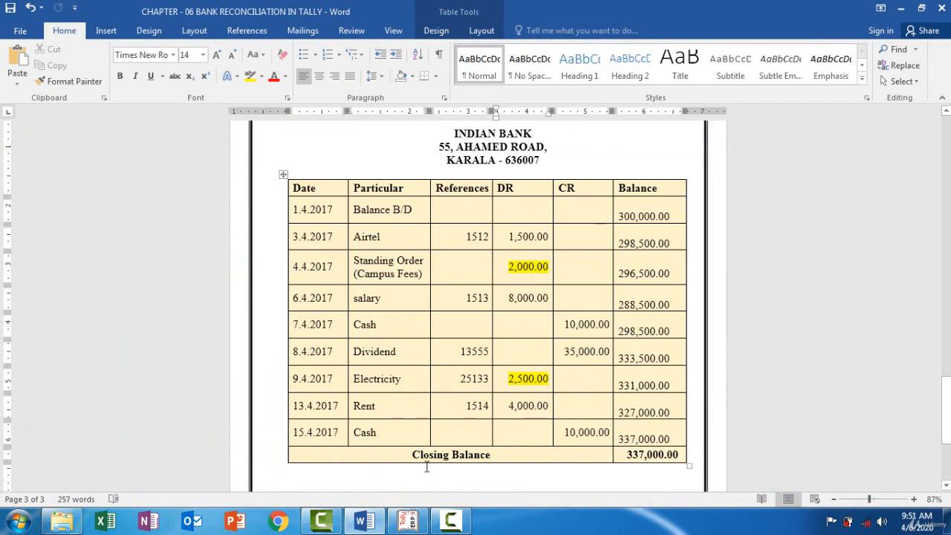
{"action": "left_click", "coordinate": [407, 521]}
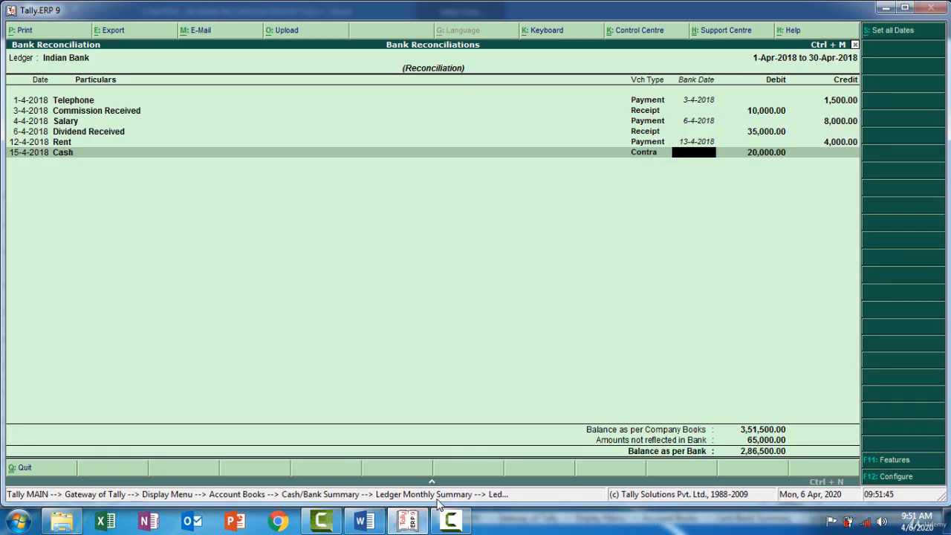
{"action": "left_click", "coordinate": [404, 524]}
{"action": "left_click", "coordinate": [402, 525]}
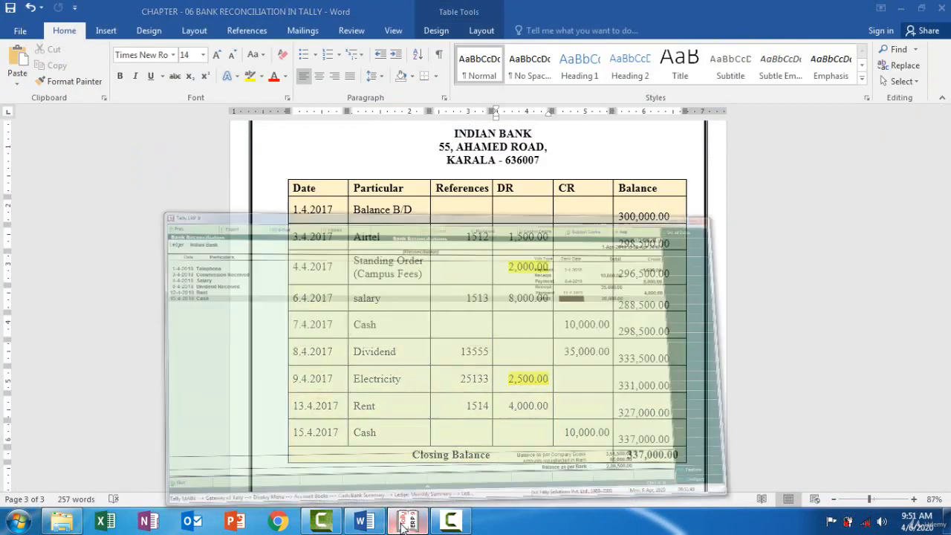
{"action": "left_click", "coordinate": [410, 525]}
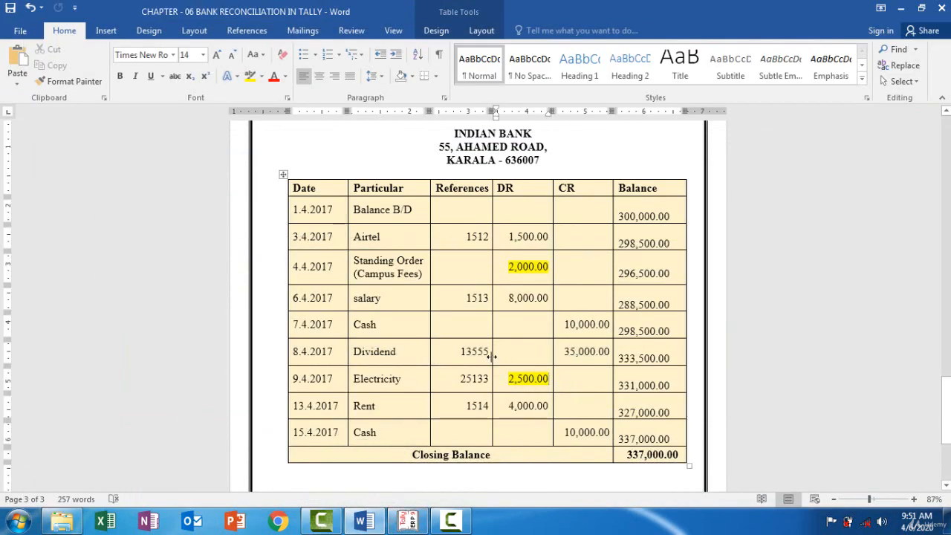
{"action": "left_click", "coordinate": [407, 520]}
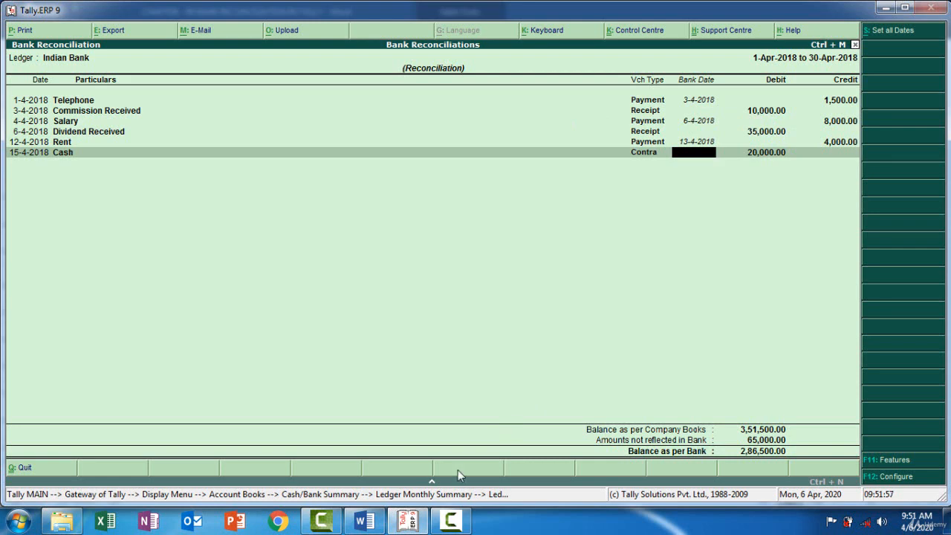
Highlight the 10,000.00 Cash credit dated 7.4.2017 in yellow in the Word bank statement.
{"action": "left_click", "coordinate": [407, 521]}
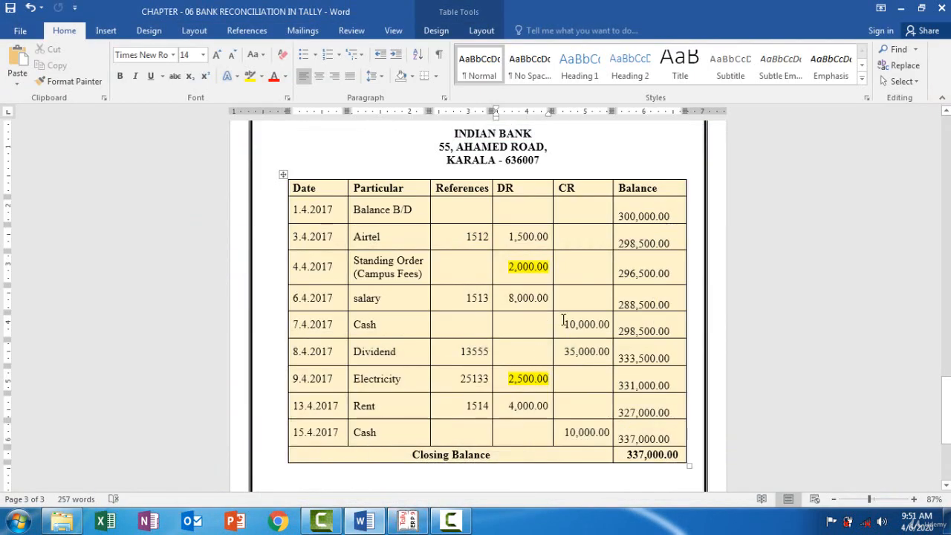
{"action": "left_click_drag", "start_coordinate": [564, 323], "coordinate": [611, 324]}
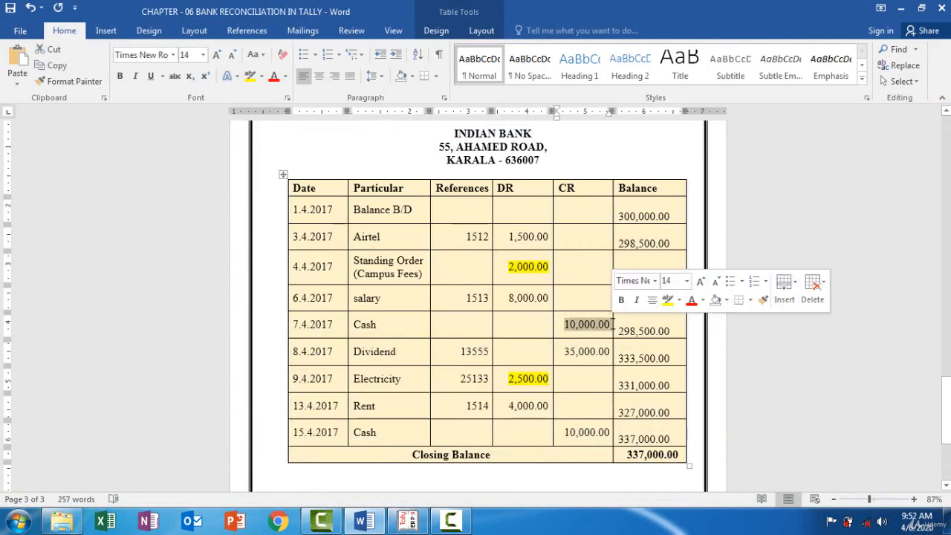
{"action": "left_click", "coordinate": [250, 75]}
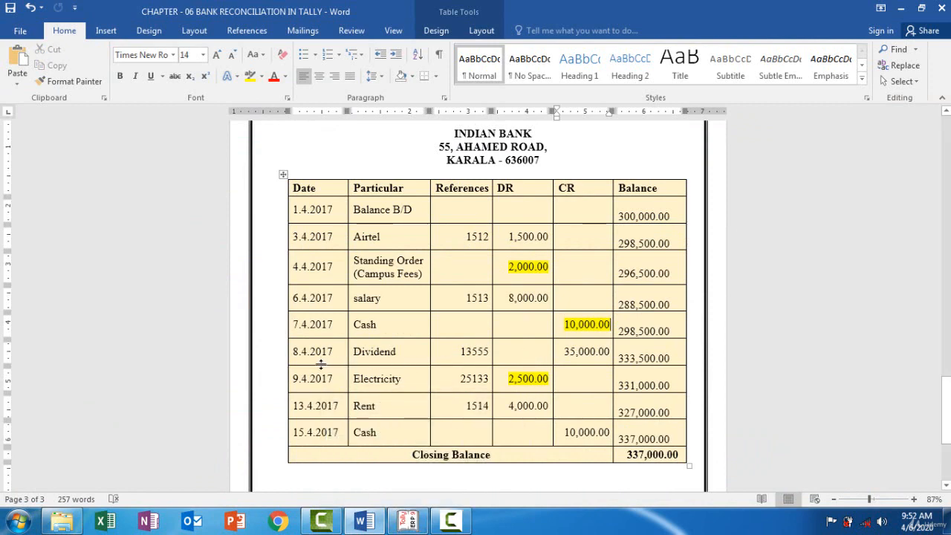
Set the Dividend Received receipt's bank date to 8-4-2018 in the Tally reconciliation, per the Word statement.
{"action": "left_click", "coordinate": [407, 520]}
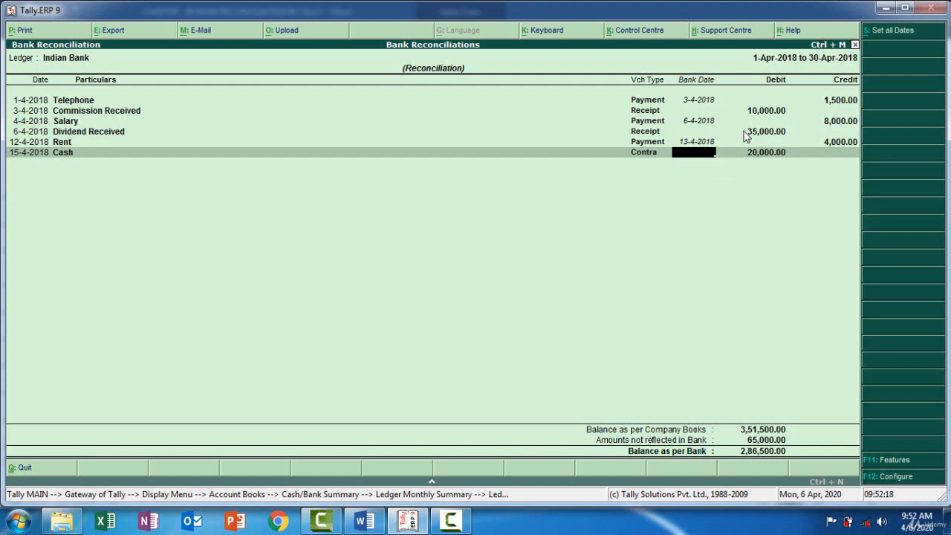
{"action": "left_click", "coordinate": [408, 523]}
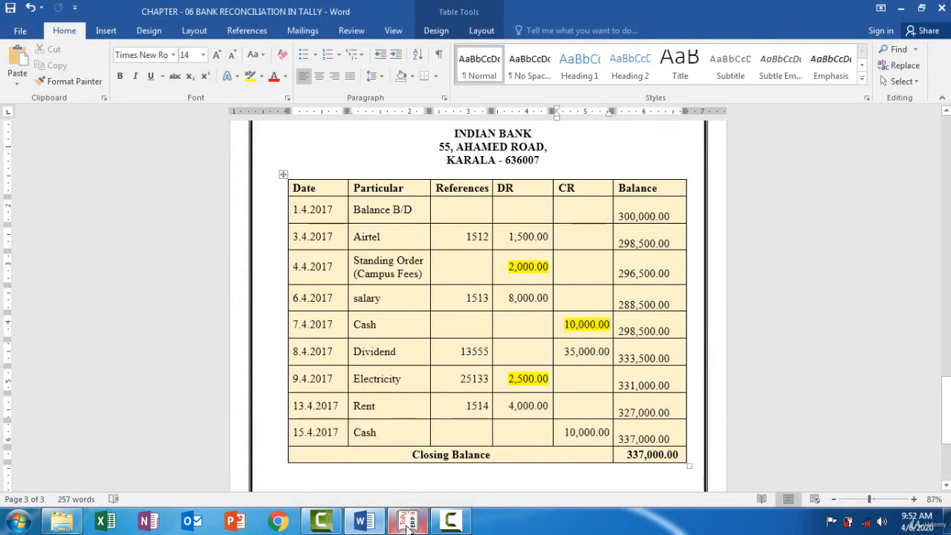
{"action": "left_click", "coordinate": [408, 524]}
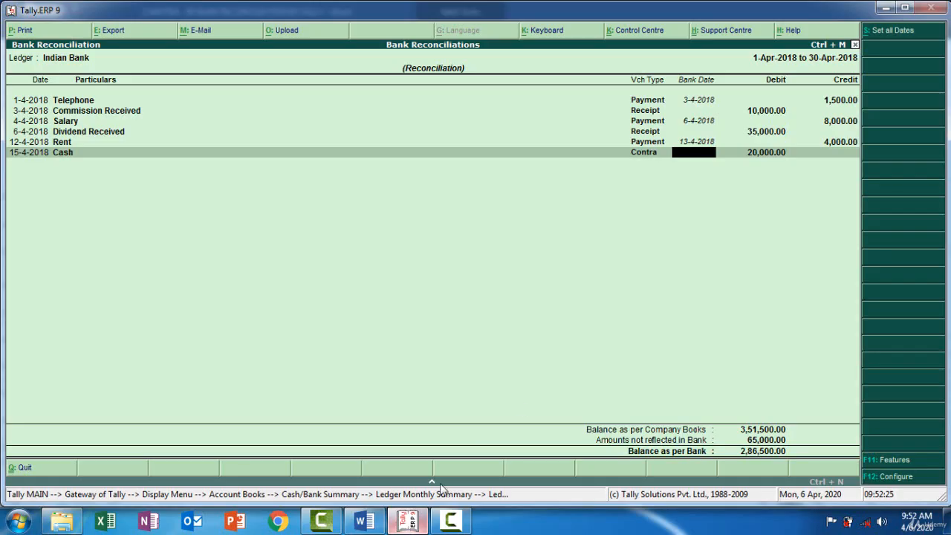
{"action": "left_click", "coordinate": [693, 123]}
{"action": "key", "text": "Return"}
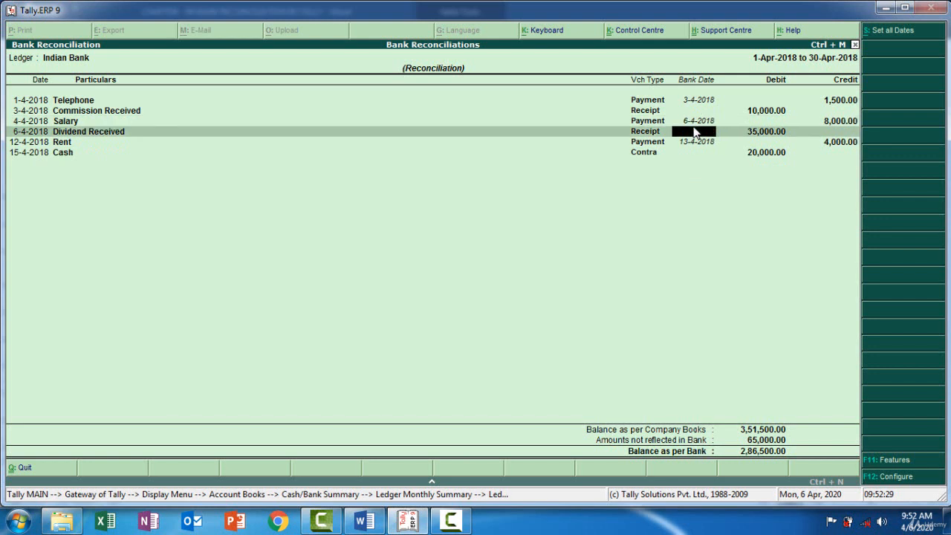
{"action": "type", "text": "08-4"}
{"action": "key", "text": "Return"}
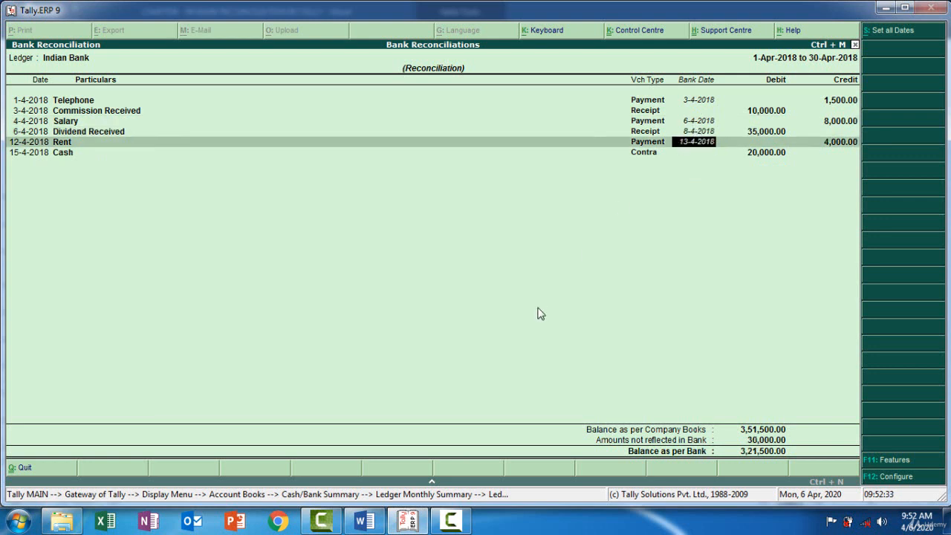
Check the Cash contra against the Word bank statement and highlight the 10,000.00 Cash credit dated 15.4.2017 in yellow.
{"action": "left_click", "coordinate": [385, 524]}
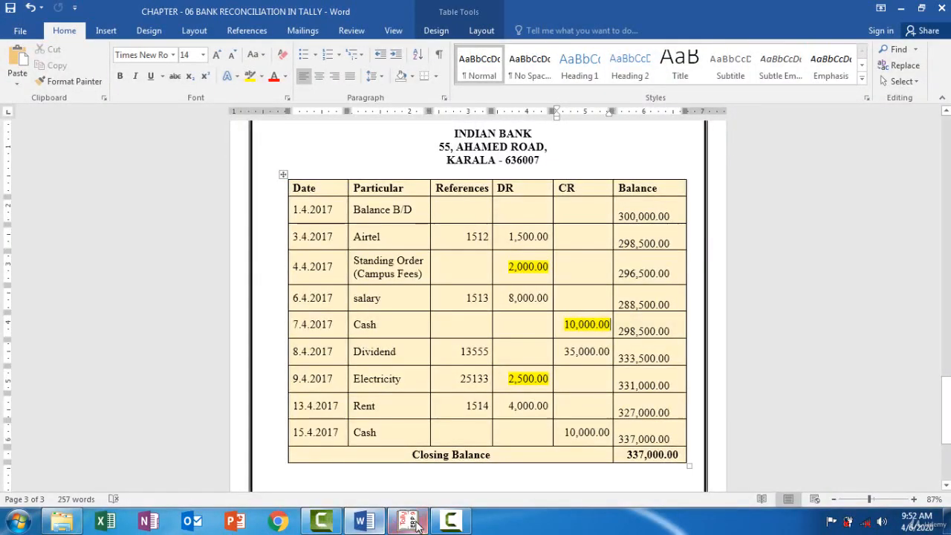
{"action": "mouse_move", "coordinate": [416, 526]}
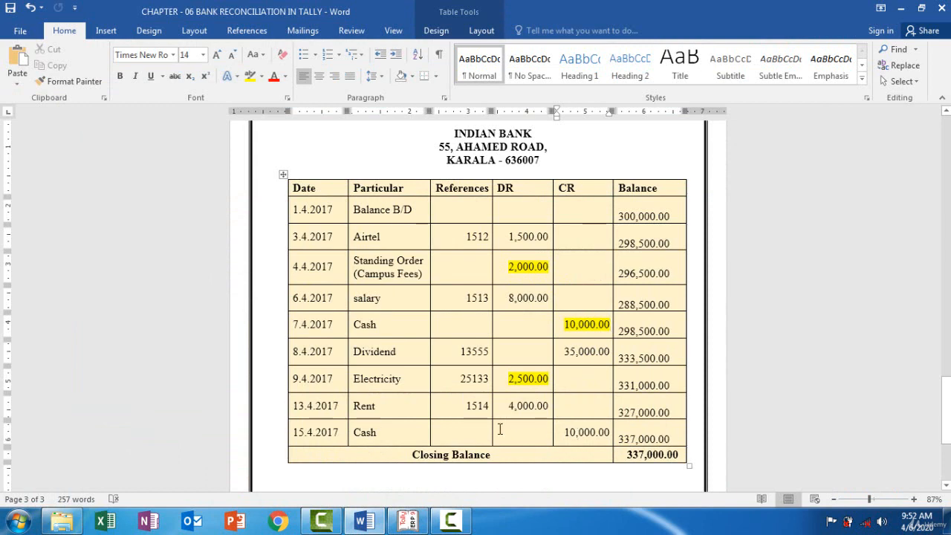
{"action": "left_click", "coordinate": [407, 523]}
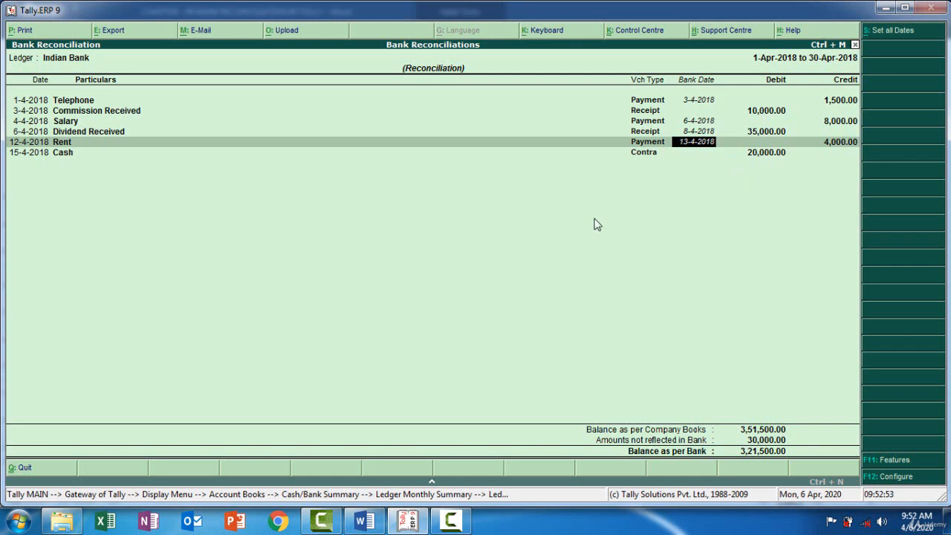
{"action": "left_click", "coordinate": [410, 522]}
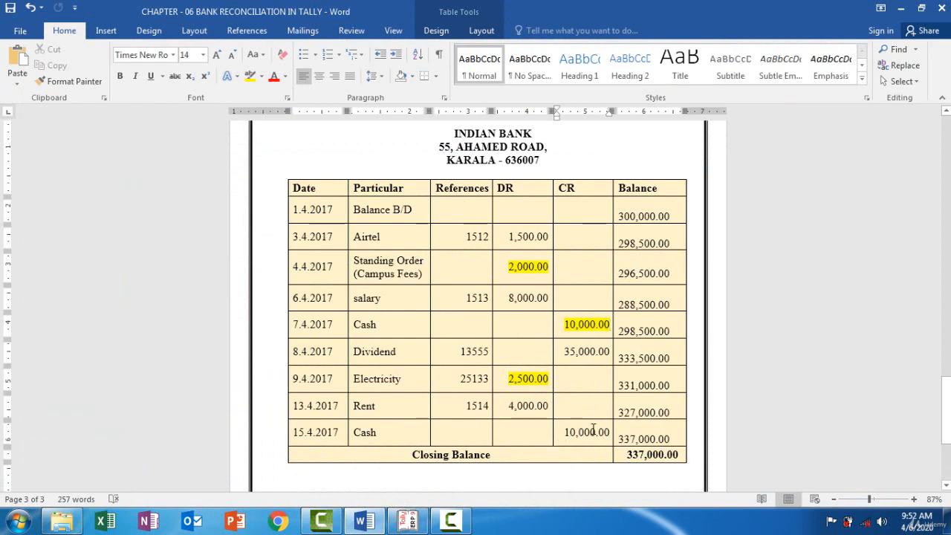
{"action": "left_click_drag", "start_coordinate": [566, 433], "coordinate": [605, 428]}
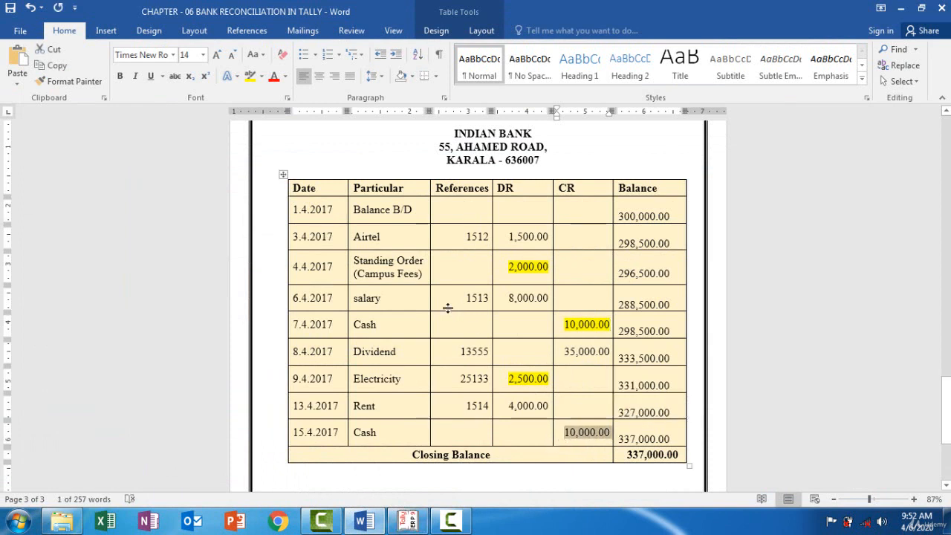
{"action": "left_click", "coordinate": [252, 77]}
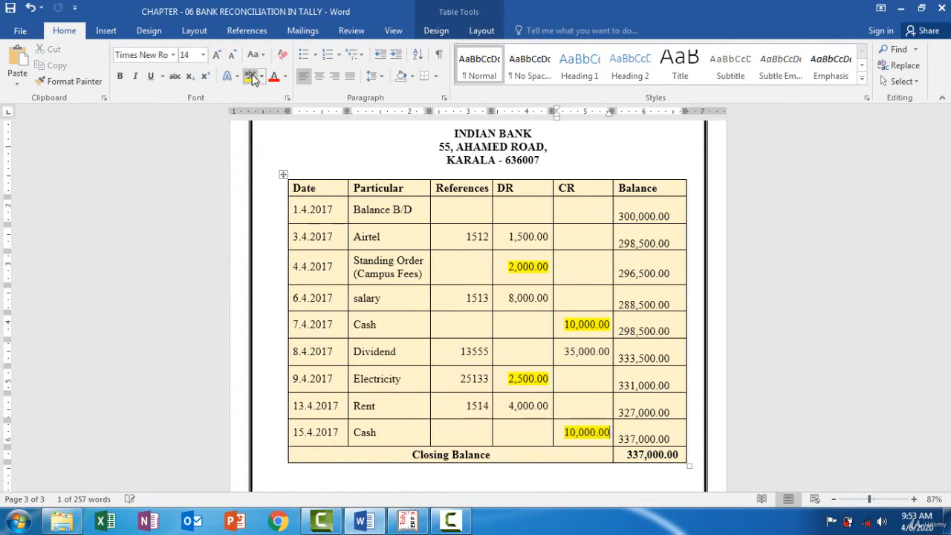
{"action": "key", "text": "Right"}
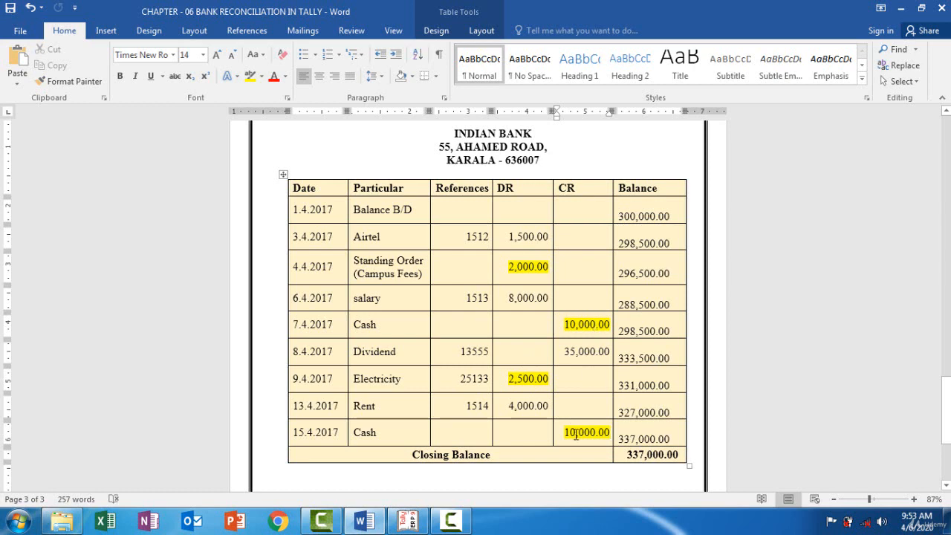
Accept the Indian Bank reconciliation in Tally with the Cash contra left undated, and return to the Account Books menu.
{"action": "left_click", "coordinate": [411, 521]}
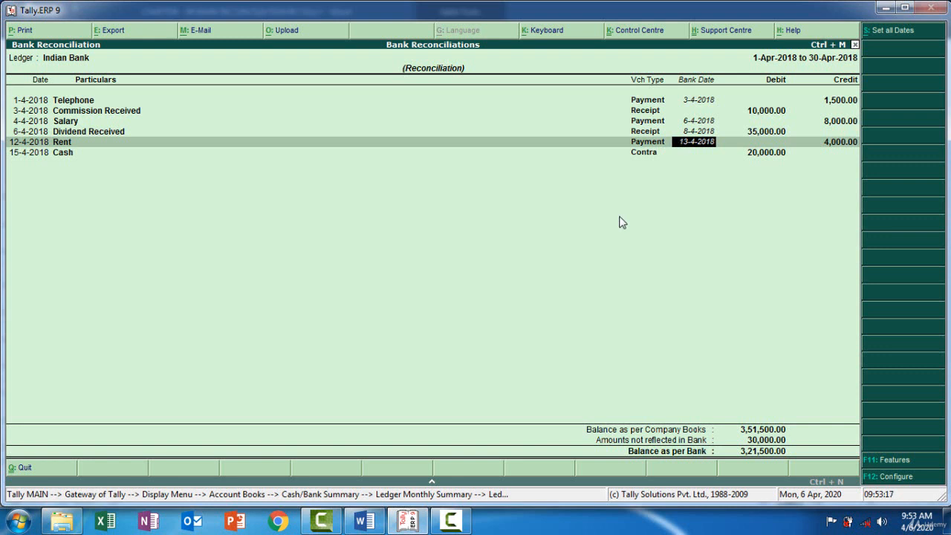
{"action": "key", "text": "Return"}
{"action": "key", "text": "Return"}
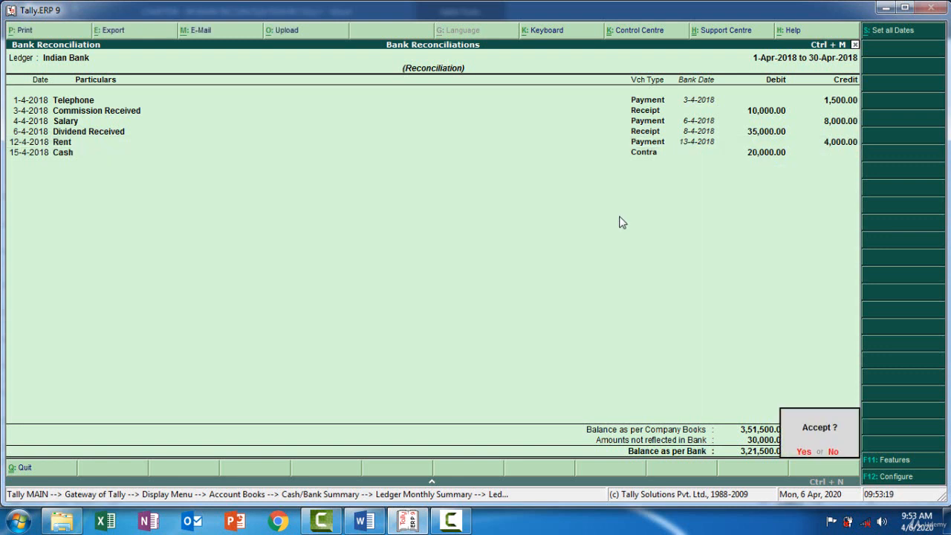
{"action": "key", "text": "Return"}
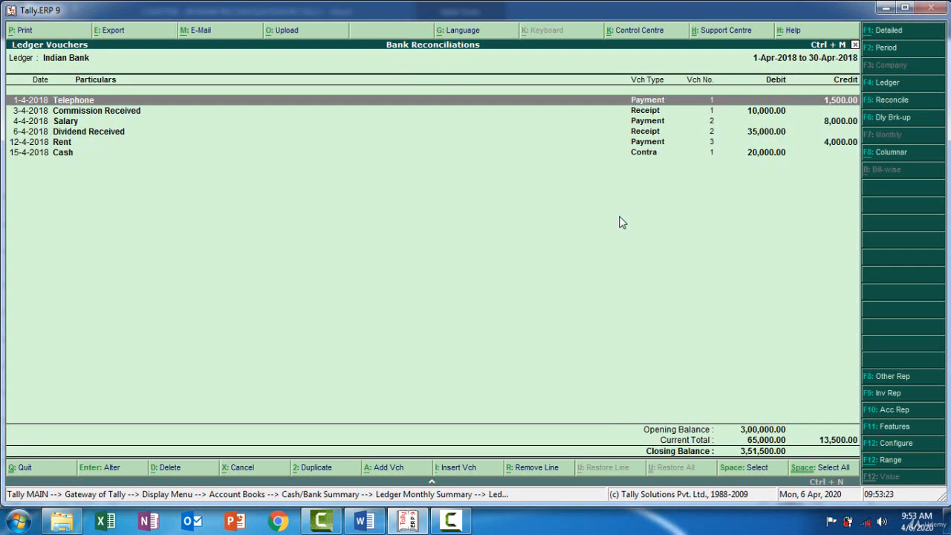
{"action": "key", "text": "Escape"}
{"action": "key", "text": "Escape"}
{"action": "key", "text": "Escape"}
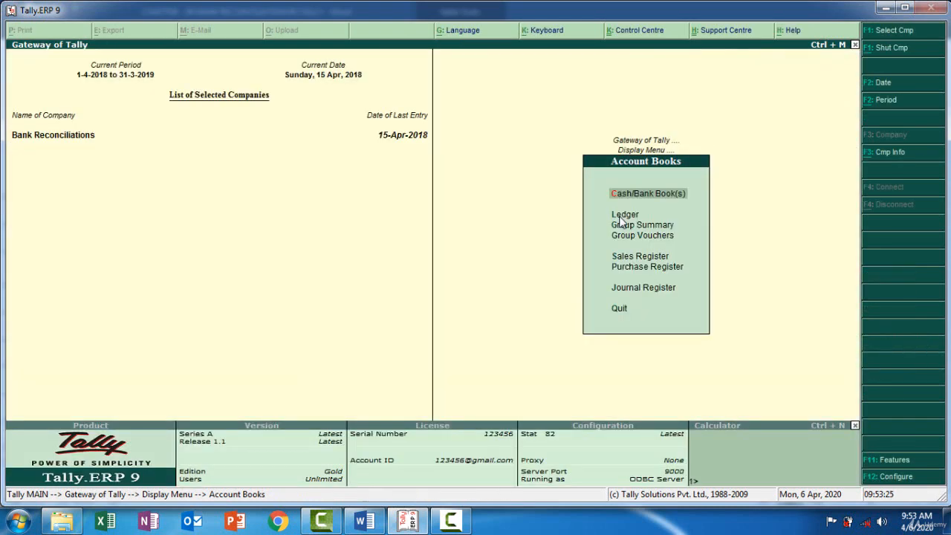
Return to the Gateway of Tally and review the highlighted entries in the Word bank statement.
{"action": "key", "text": "Escape"}
{"action": "key", "text": "Escape"}
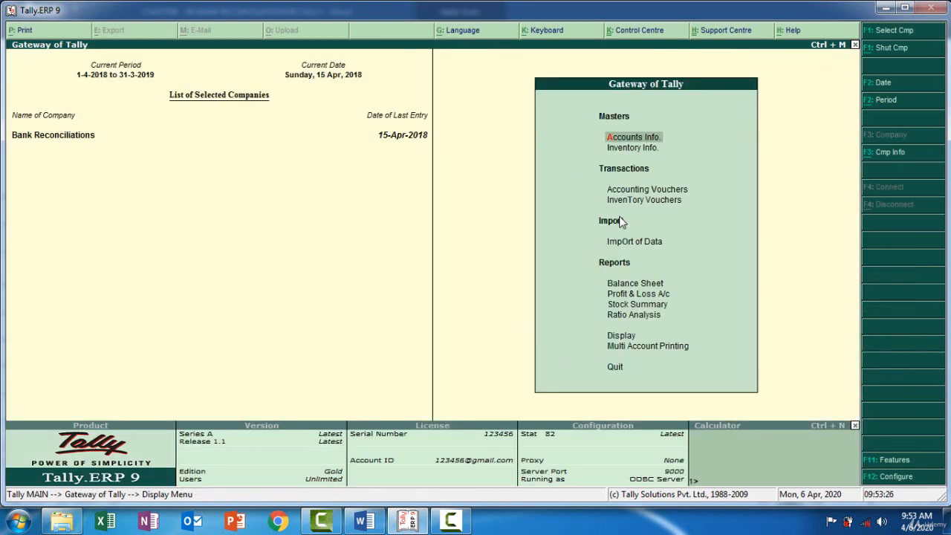
{"action": "left_click", "coordinate": [367, 523]}
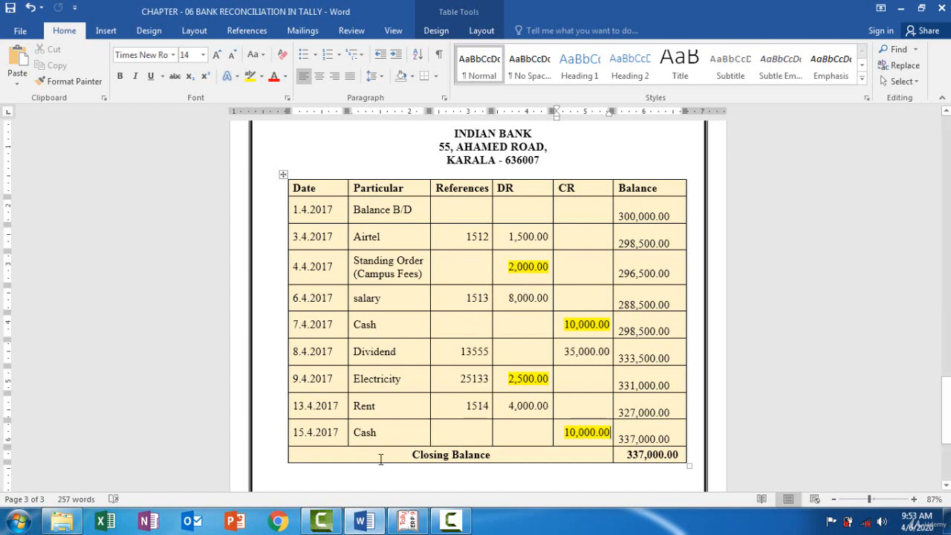
{"action": "left_click", "coordinate": [358, 519]}
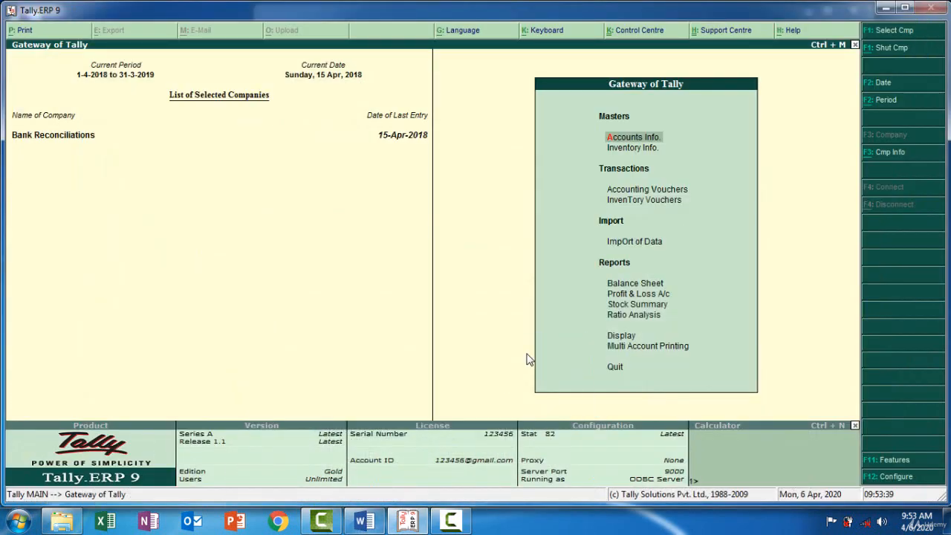
Start a Payment voucher in Tally and set its date to 1-4-2018.
{"action": "left_click", "coordinate": [643, 195]}
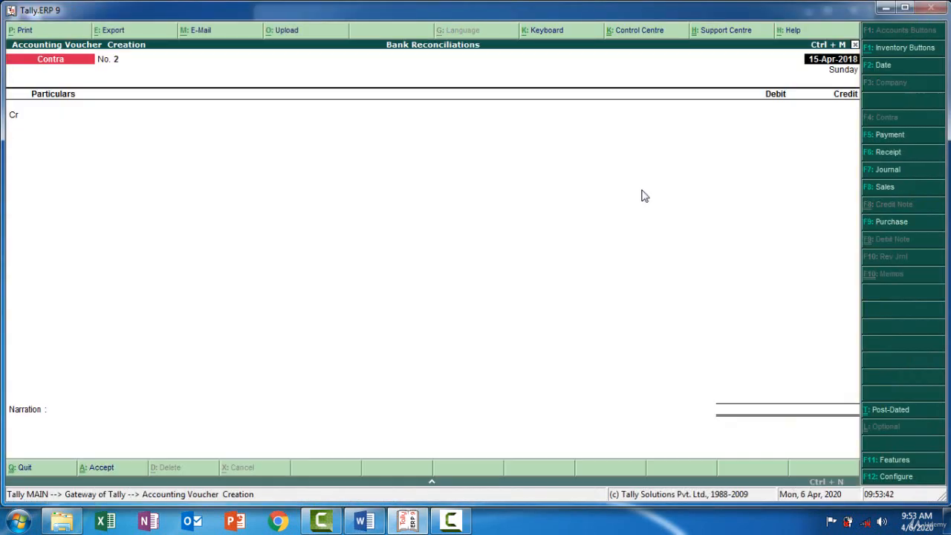
{"action": "left_click", "coordinate": [889, 134]}
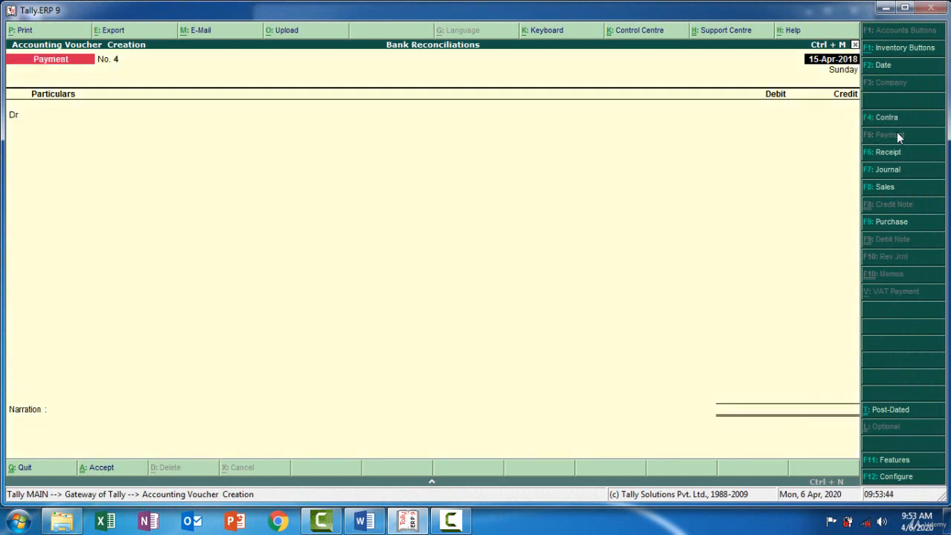
{"action": "left_click", "coordinate": [820, 66]}
{"action": "key", "text": "F2"}
{"action": "type", "text": "01-04"}
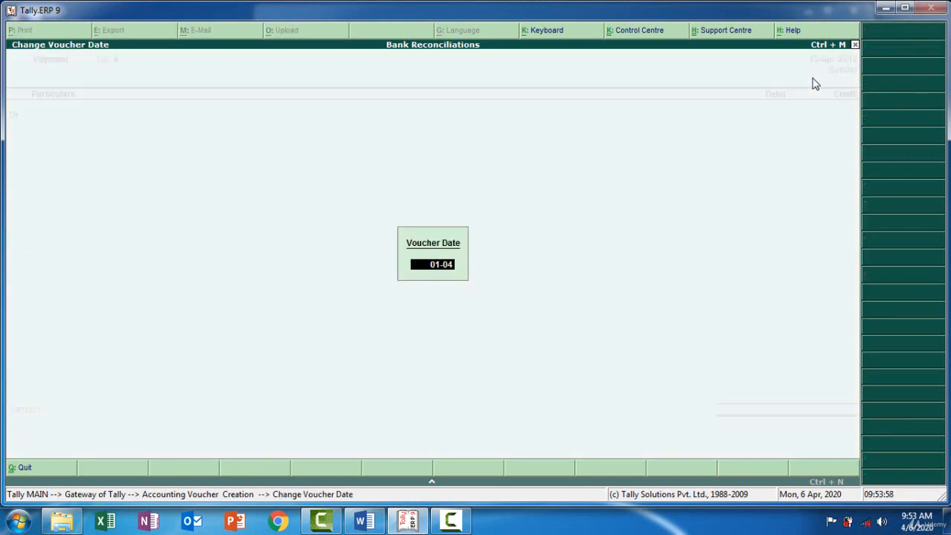
{"action": "key", "text": "Return"}
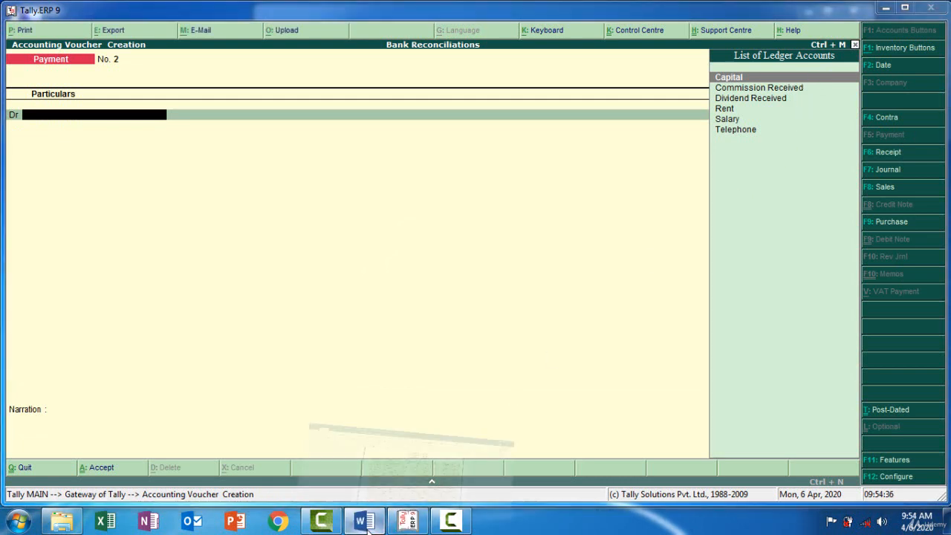
Check the Word bank statement and create a Campus Fees ledger under Indirect Expenses as the payment's debit account in Tally.
{"action": "left_click", "coordinate": [407, 524]}
{"action": "left_click", "coordinate": [406, 523]}
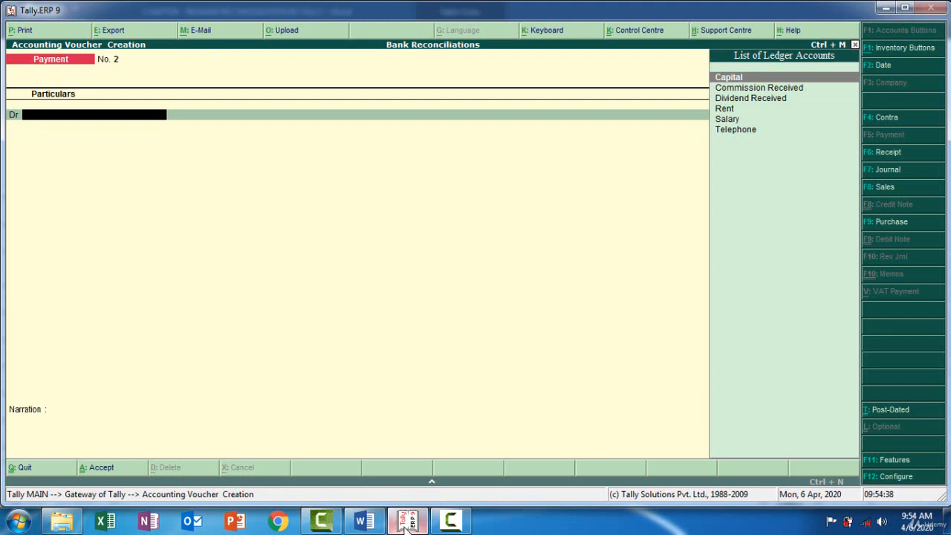
{"action": "left_click", "coordinate": [406, 524]}
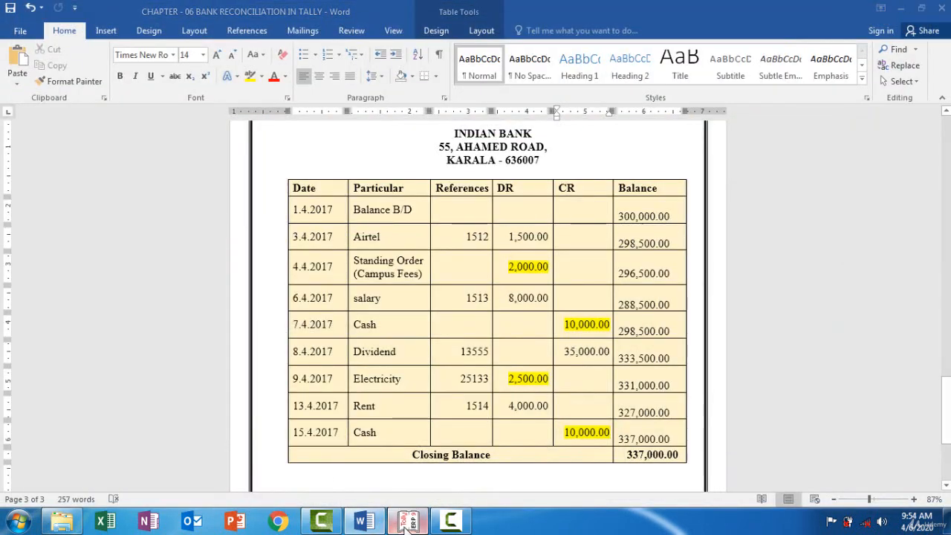
{"action": "left_click", "coordinate": [406, 523]}
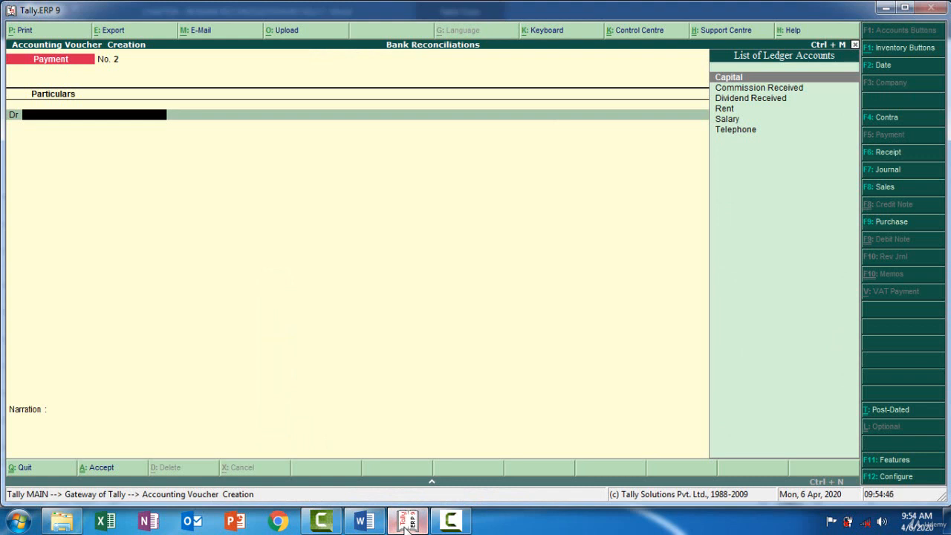
{"action": "key", "text": "alt+c"}
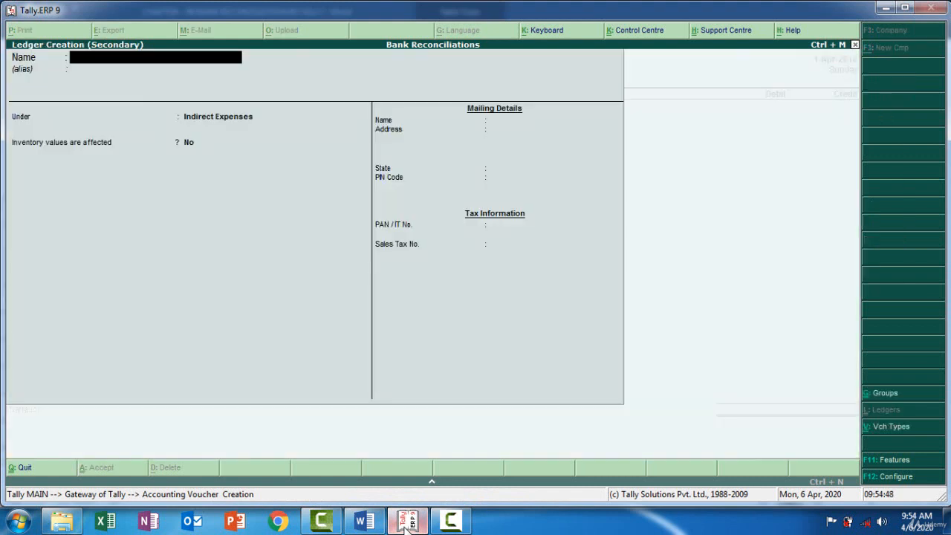
{"action": "type", "text": "Ca"}
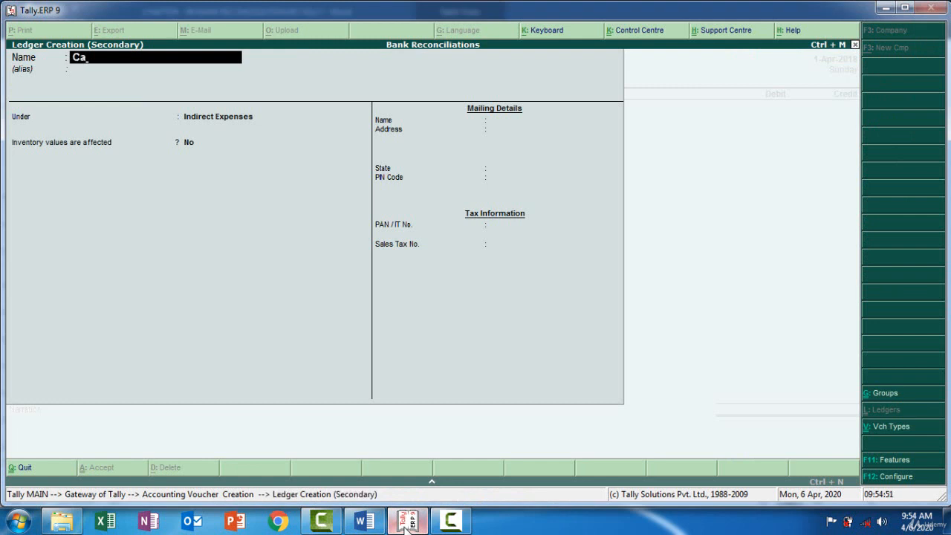
{"action": "type", "text": "mpus Fees"}
{"action": "key", "text": "Return"}
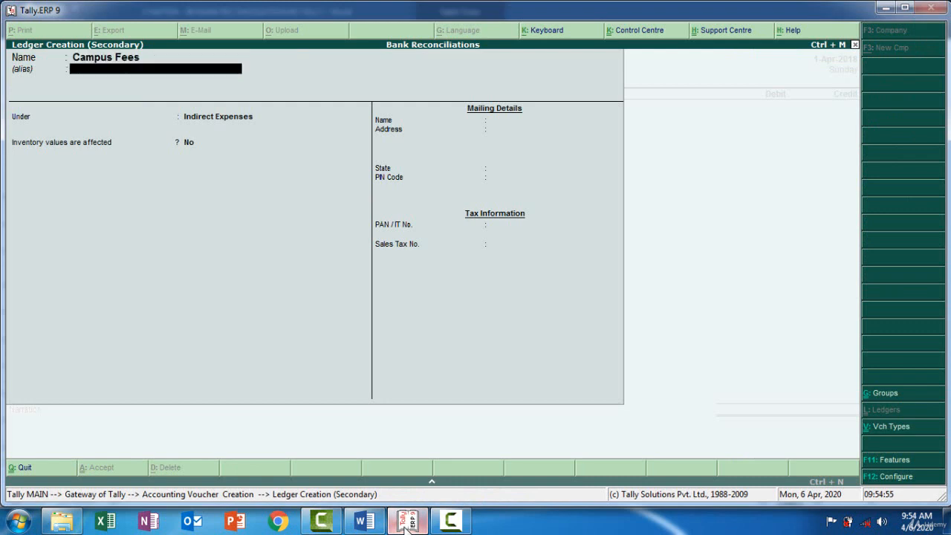
{"action": "key", "text": "Return"}
{"action": "key", "text": "Return"}
{"action": "key", "text": "Return"}
{"action": "key", "text": "Return"}
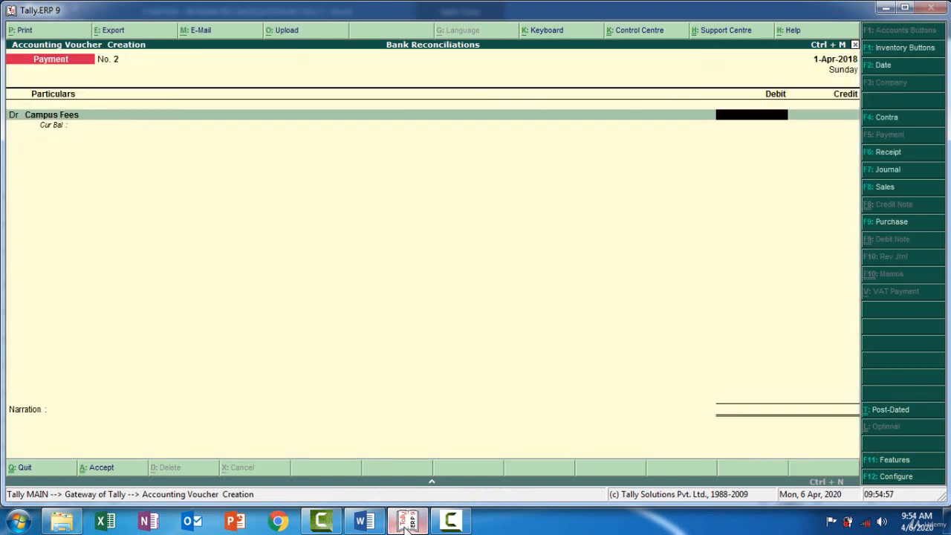
Check the Campus Fees amount in the Word bank statement and enter 2000 as its debit in the Tally voucher.
{"action": "left_click", "coordinate": [405, 524]}
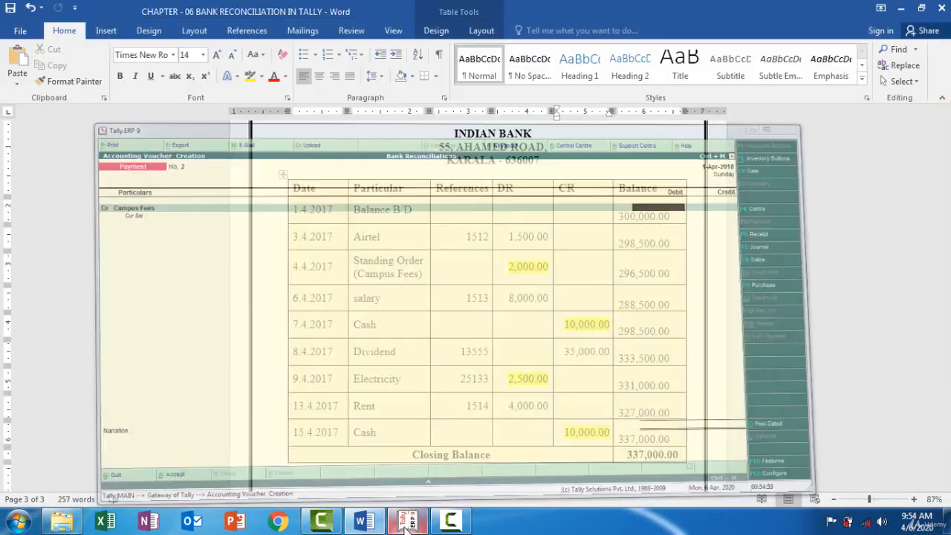
{"action": "left_click", "coordinate": [406, 523]}
{"action": "type", "text": "2000"}
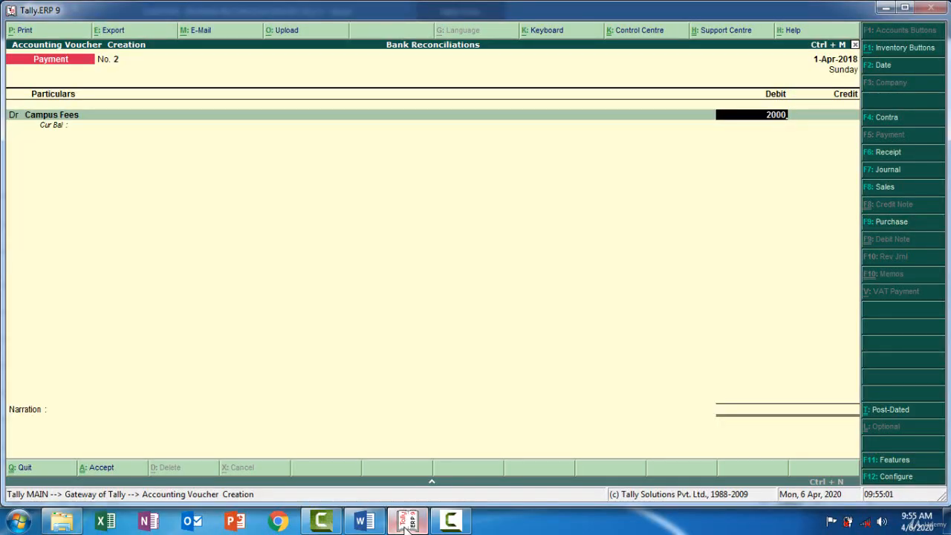
{"action": "key", "text": "Return"}
Credit Indian Bank with 2,000.00 and save the Campus Fees payment voucher without a cheque number.
{"action": "key", "text": "Return"}
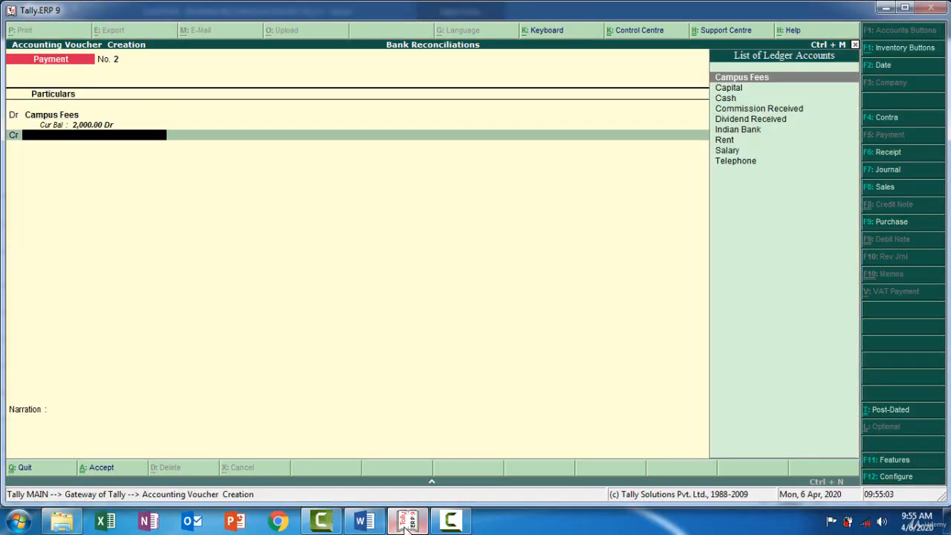
{"action": "key", "text": "Down"}
{"action": "key", "text": "Down"}
{"action": "key", "text": "Down"}
{"action": "key", "text": "Down"}
{"action": "key", "text": "Down"}
{"action": "key", "text": "Return"}
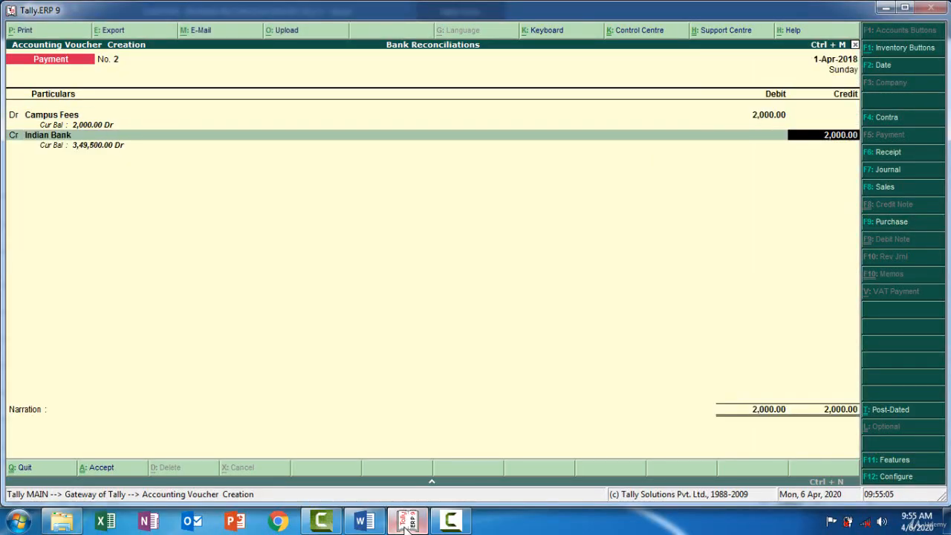
{"action": "key", "text": "Return"}
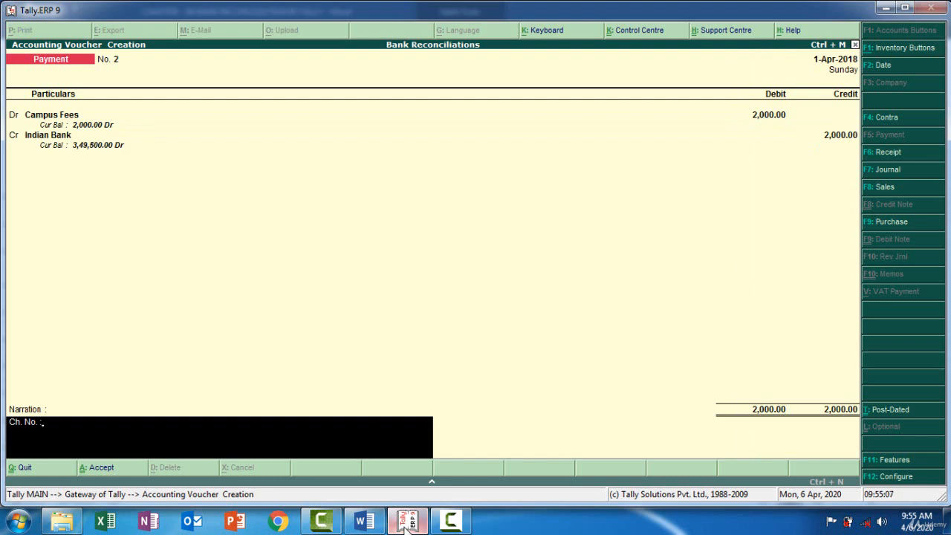
{"action": "key", "text": "Return"}
{"action": "key", "text": "Return"}
{"action": "key", "text": "Return"}
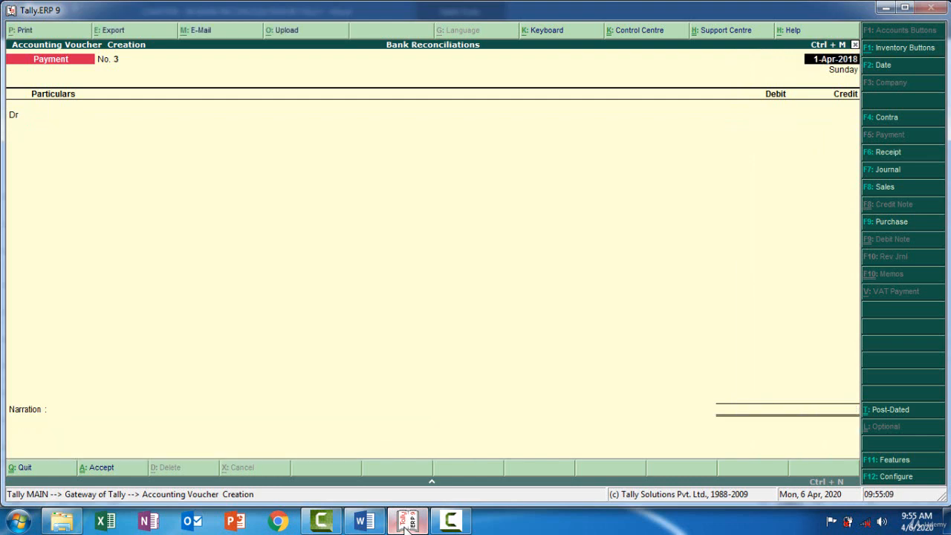
Check the Word bank statement for the next missing payment and accept 1-Apr-2018 as the new Payment voucher's date in Tally.
{"action": "left_click", "coordinate": [408, 522]}
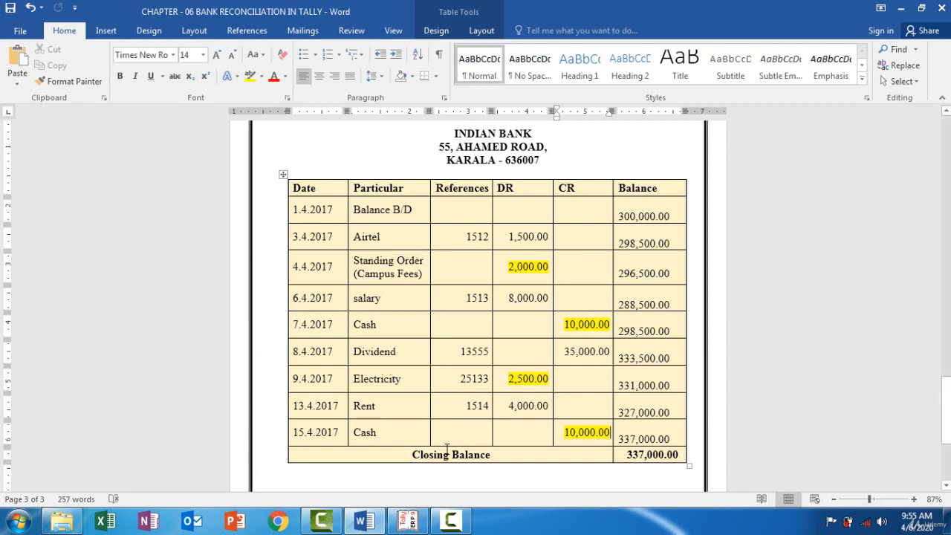
{"action": "left_click", "coordinate": [404, 522]}
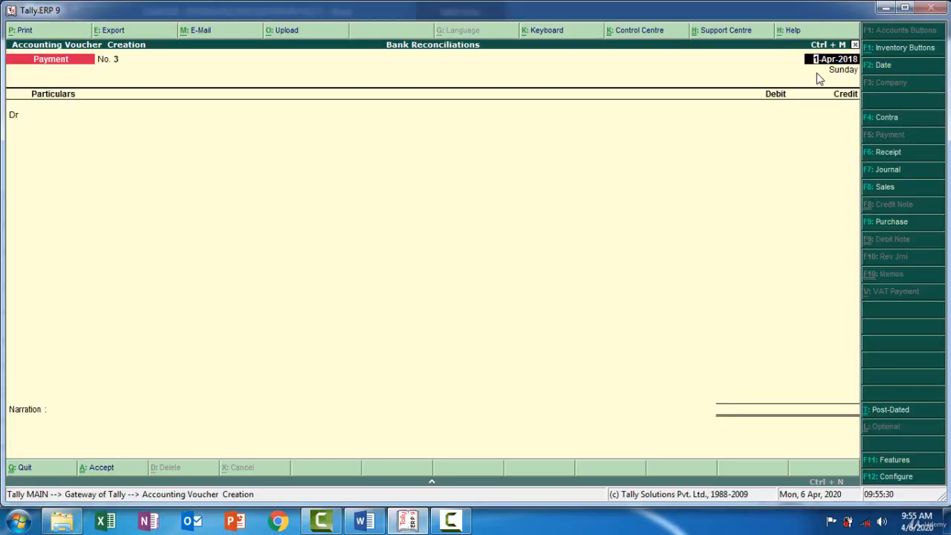
{"action": "key", "text": "Return"}
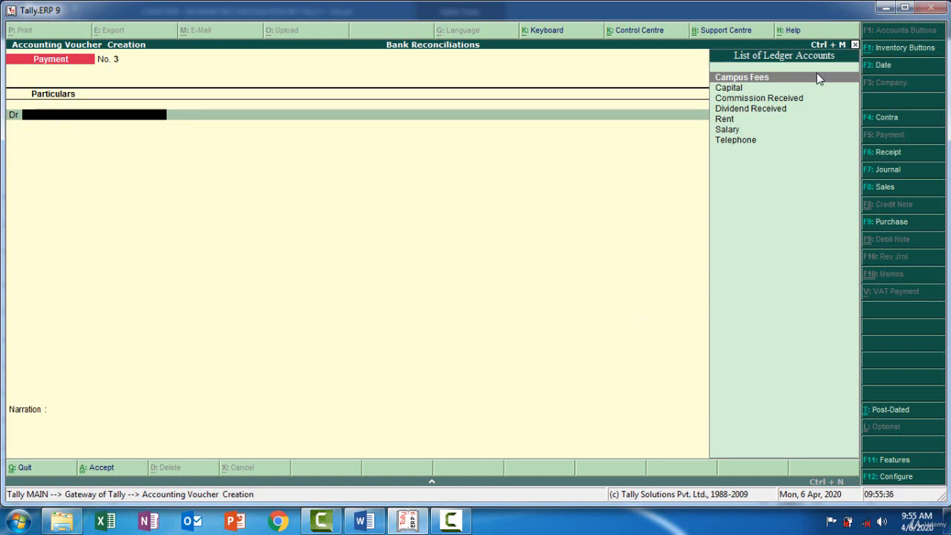
Create an Electricity ledger under Indirect Expenses as the debit account, copying its name from the 9.4.2017 entry in the Word statement.
{"action": "key", "text": "alt+c"}
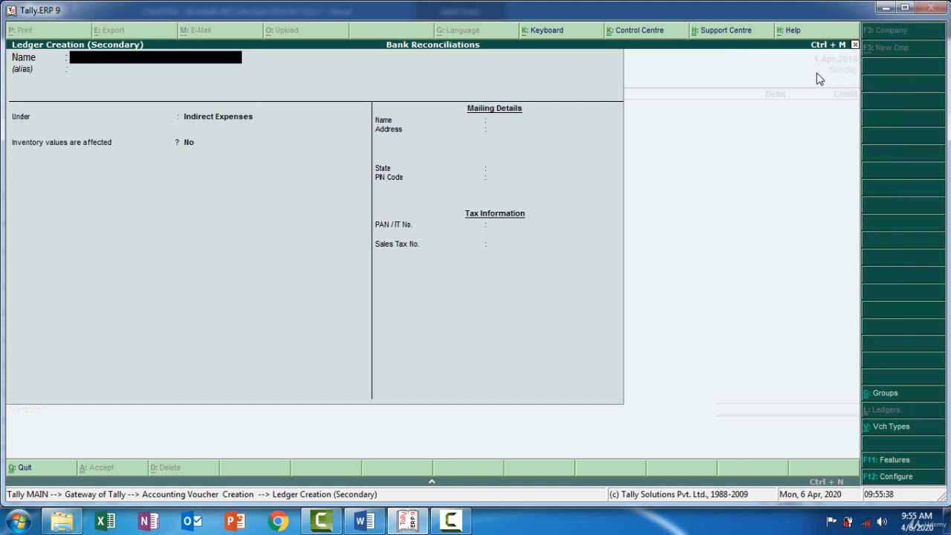
{"action": "left_click", "coordinate": [366, 522]}
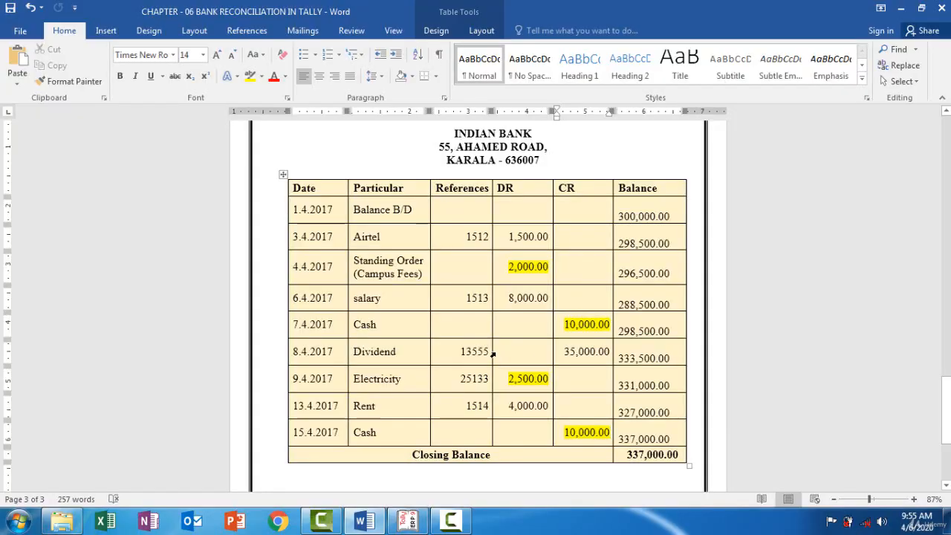
{"action": "left_click_drag", "start_coordinate": [401, 379], "coordinate": [355, 379]}
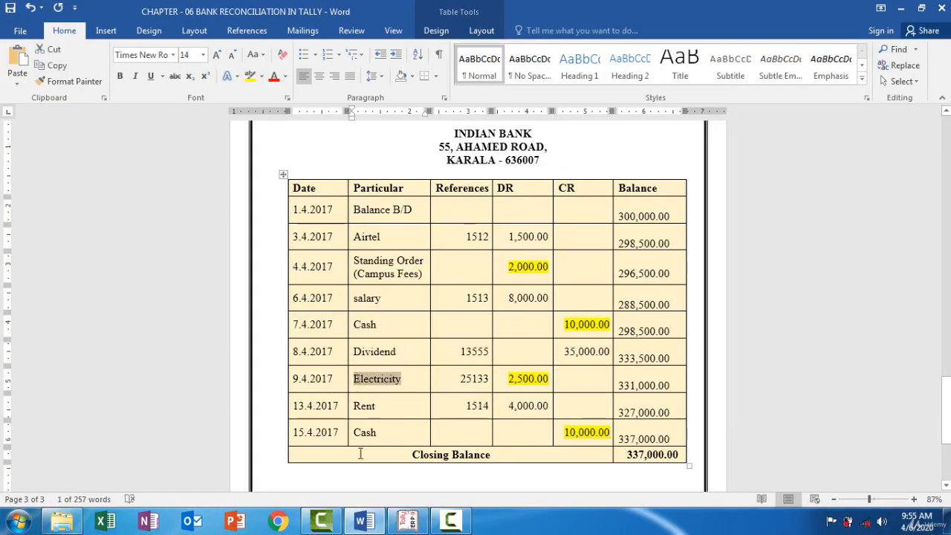
{"action": "left_click", "coordinate": [407, 520]}
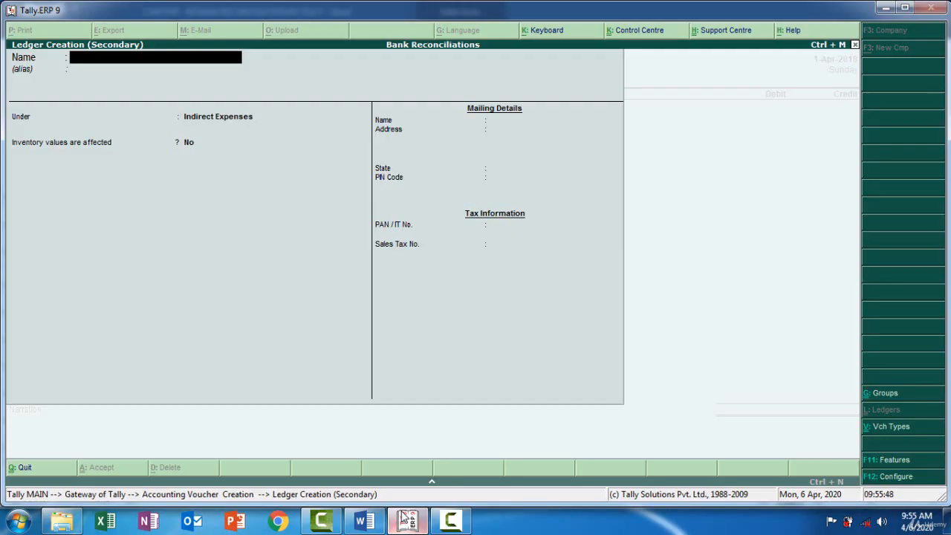
{"action": "key", "text": "ctrl+alt+v"}
{"action": "key", "text": "Return"}
{"action": "key", "text": "Return"}
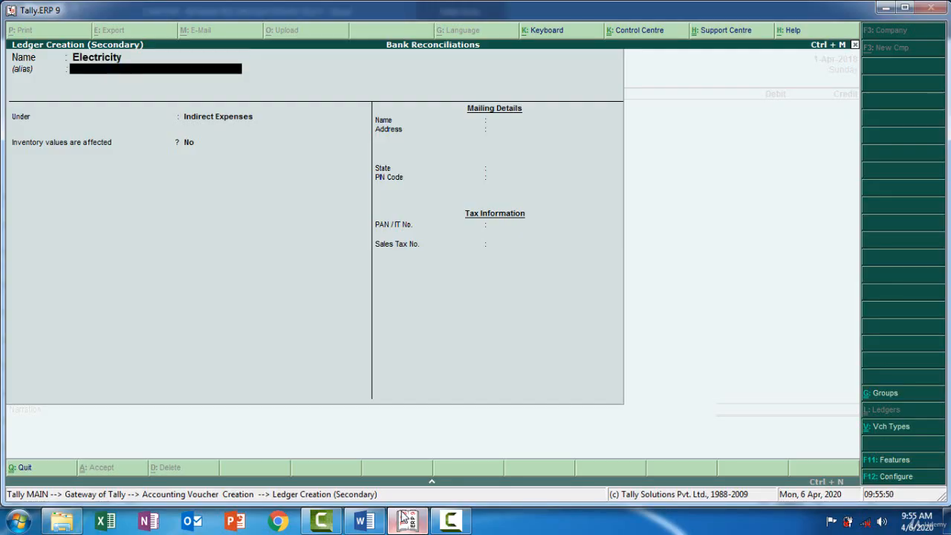
{"action": "key", "text": "Return"}
{"action": "key", "text": "Return"}
{"action": "key", "text": "Return"}
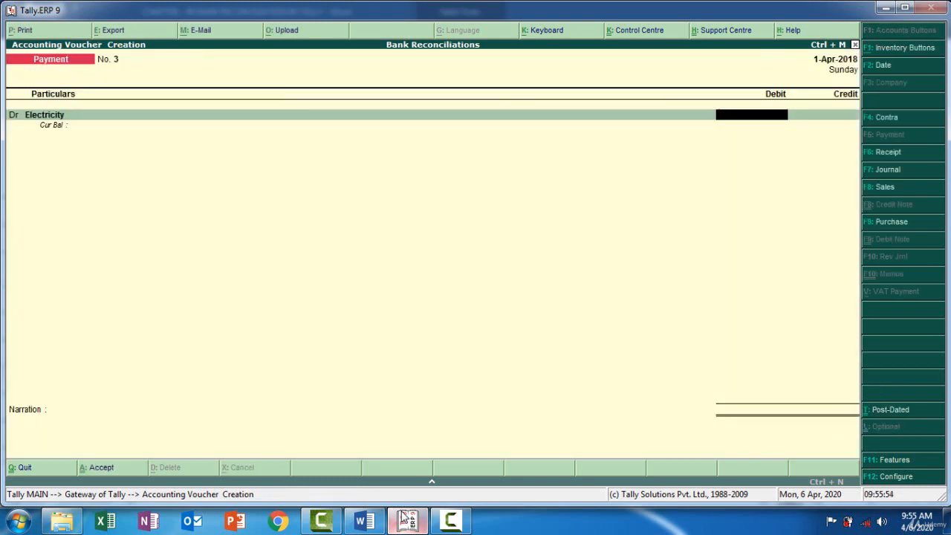
Check the Electricity amount in the Word bank statement and enter 2500 as its debit in the Tally voucher.
{"action": "left_click", "coordinate": [405, 520]}
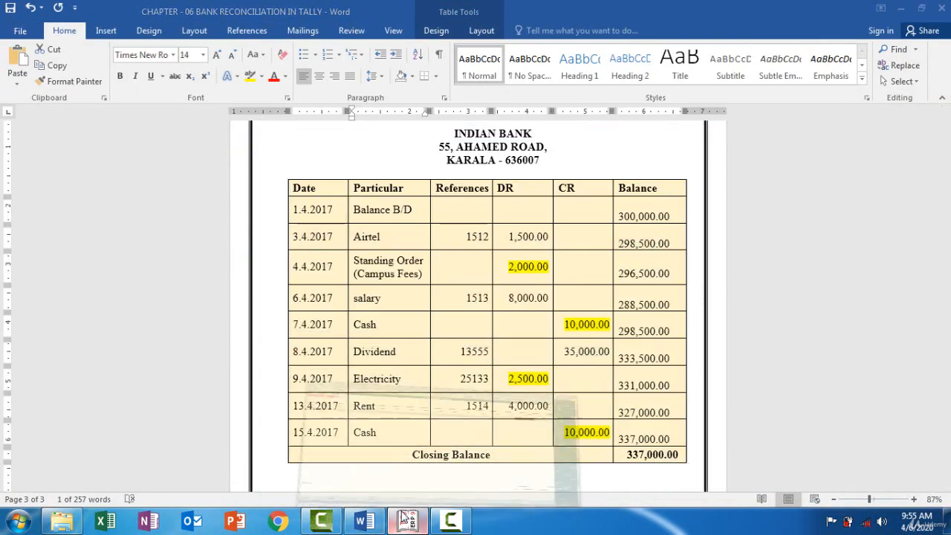
{"action": "left_click", "coordinate": [405, 520]}
{"action": "type", "text": "2500"}
{"action": "key", "text": "Return"}
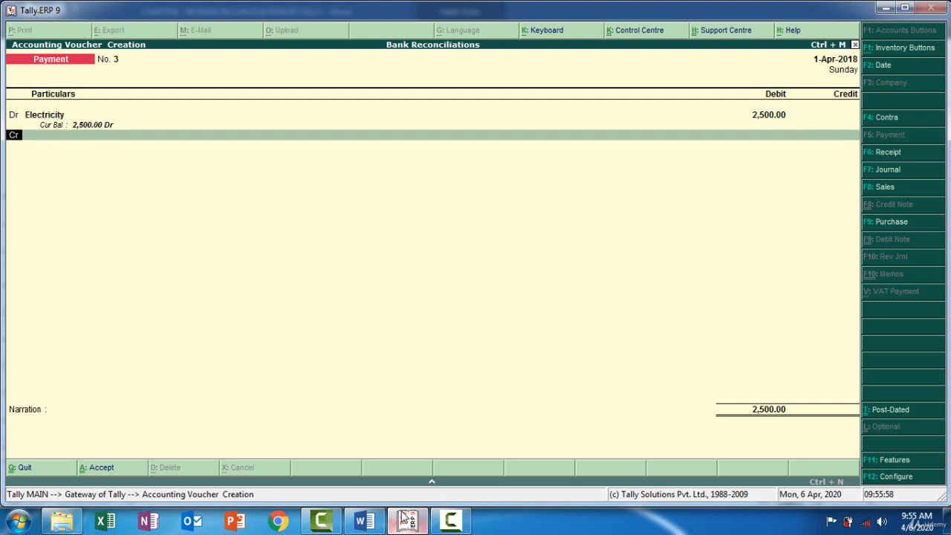
Credit Indian Bank with 2,500.00 and save the Electricity payment voucher without a cheque number.
{"action": "key", "text": "Return"}
{"action": "key", "text": "Down"}
{"action": "key", "text": "Down"}
{"action": "key", "text": "Down"}
{"action": "key", "text": "Down"}
{"action": "key", "text": "Down"}
{"action": "key", "text": "Down"}
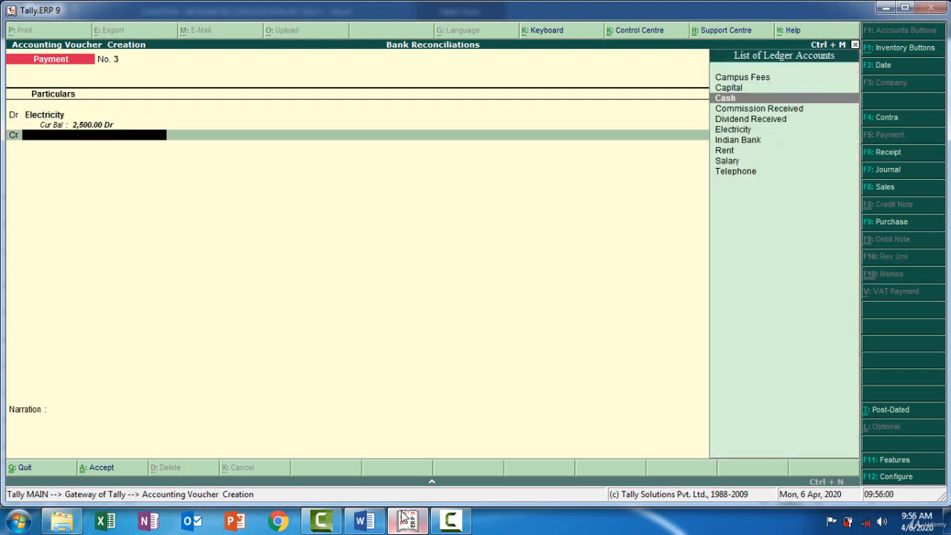
{"action": "key", "text": "Return"}
{"action": "key", "text": "Return"}
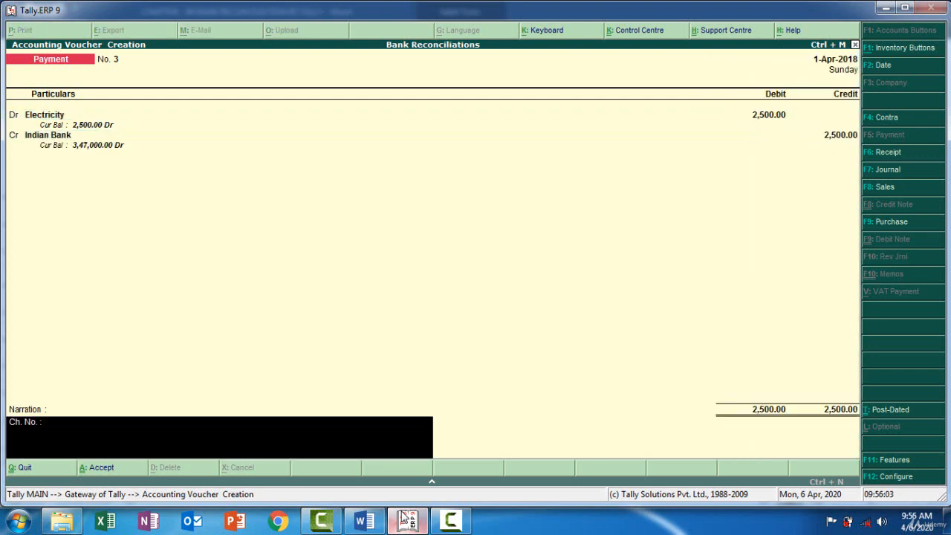
{"action": "key", "text": "Return"}
{"action": "key", "text": "Return"}
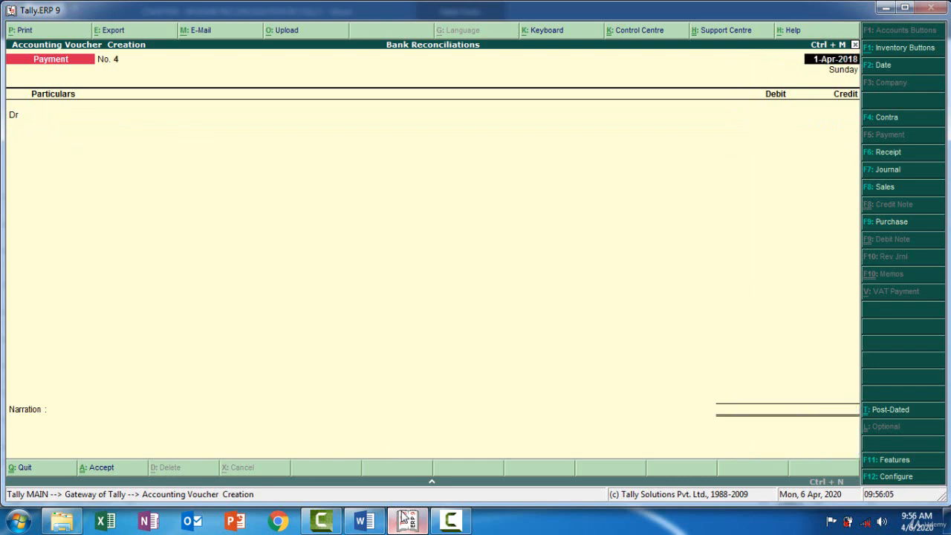
Check the Word bank statement for the next missing entry and start a Contra voucher in Tally.
{"action": "left_click", "coordinate": [405, 520]}
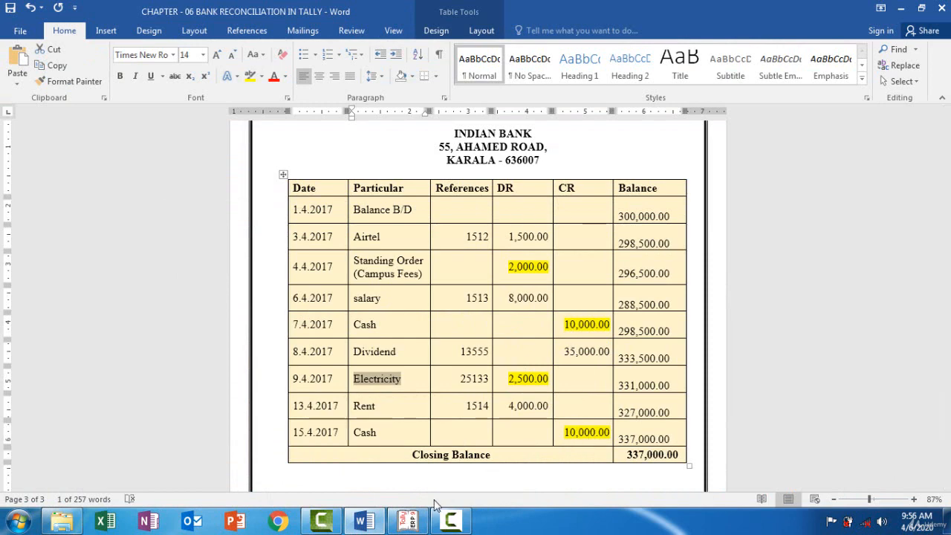
{"action": "left_click", "coordinate": [409, 520]}
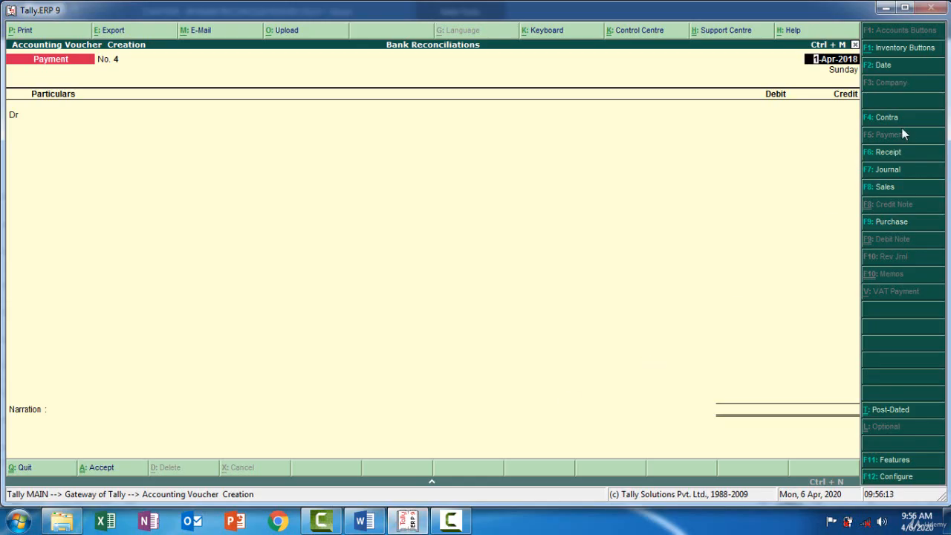
{"action": "left_click", "coordinate": [888, 121]}
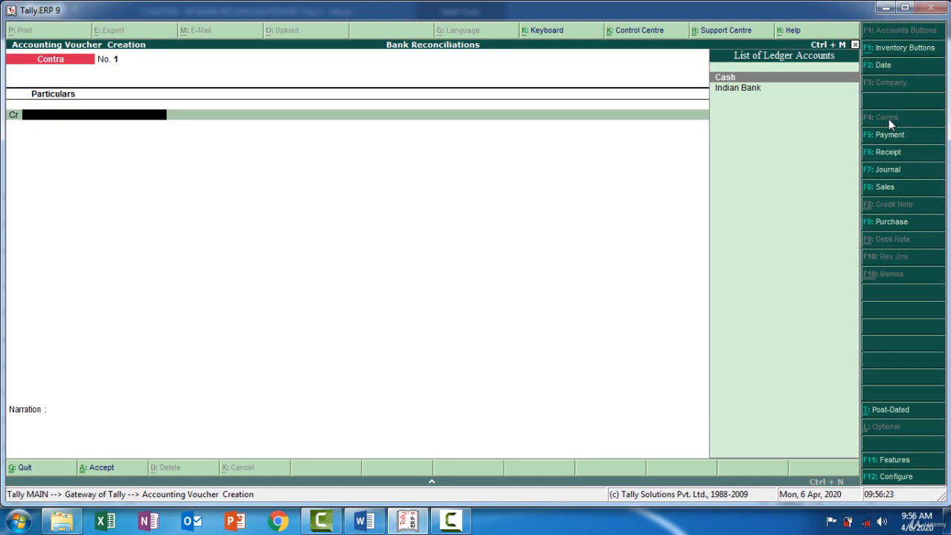
Credit Cash and debit Indian Bank with 10,000.00 in the Contra voucher, and save it without a narration.
{"action": "key", "text": "Return"}
{"action": "type", "text": "1"}
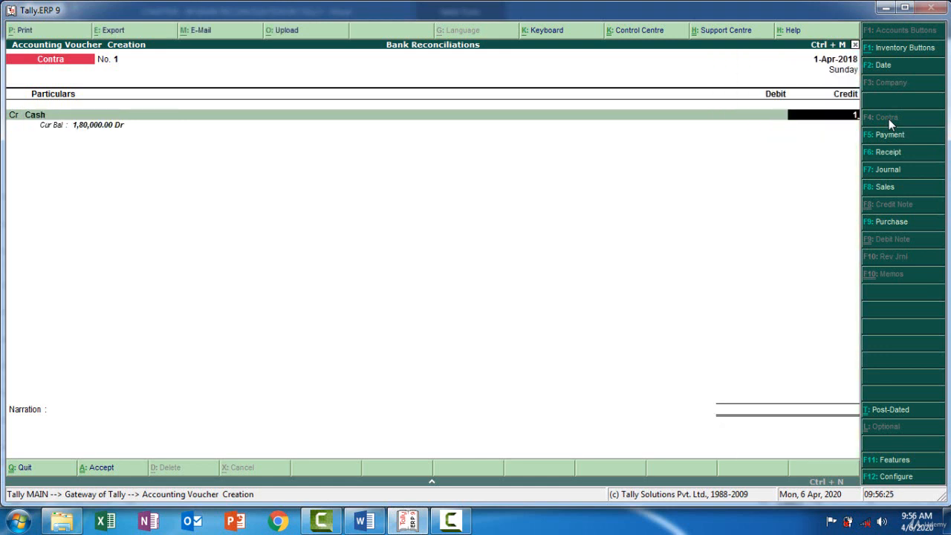
{"action": "type", "text": "0000"}
{"action": "key", "text": "Return"}
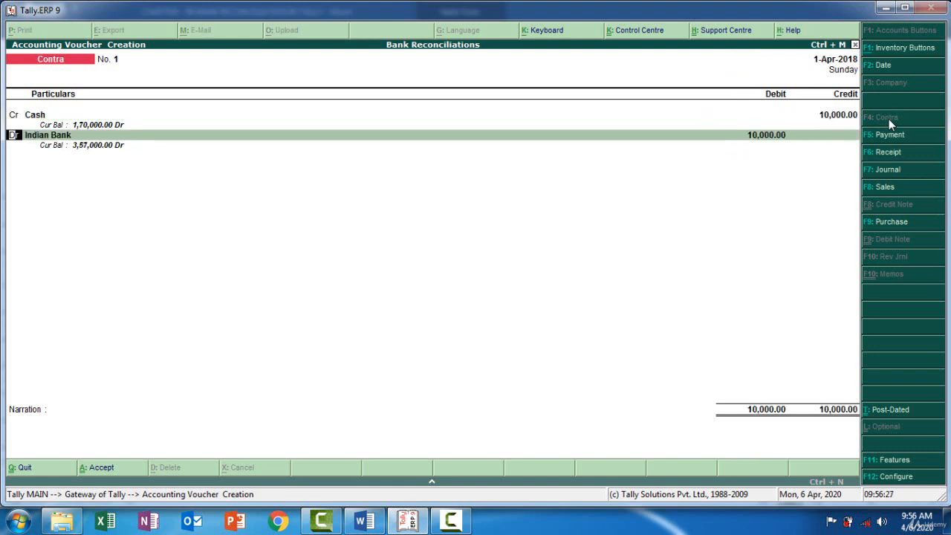
{"action": "key", "text": "Return"}
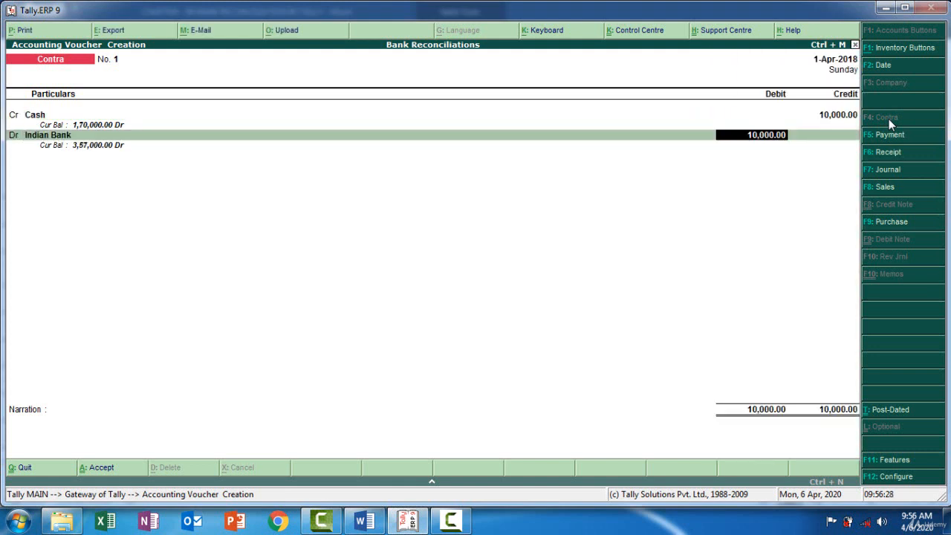
{"action": "key", "text": "Return"}
{"action": "key", "text": "Return"}
{"action": "key", "text": "Return"}
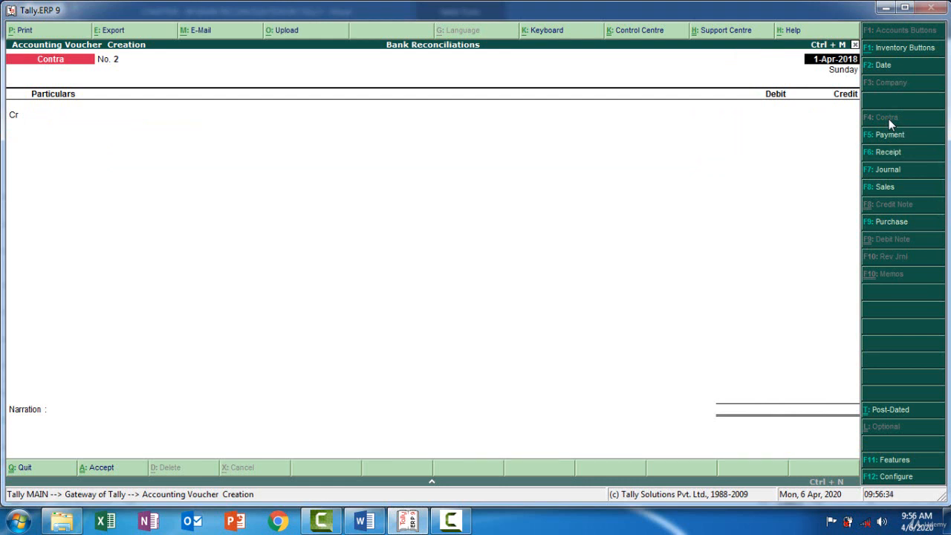
Record a second Contra voucher dated 1-Apr-2018 moving 10,000.00 from Cash to Indian Bank, and return to the Gateway of Tally.
{"action": "key", "text": "Return"}
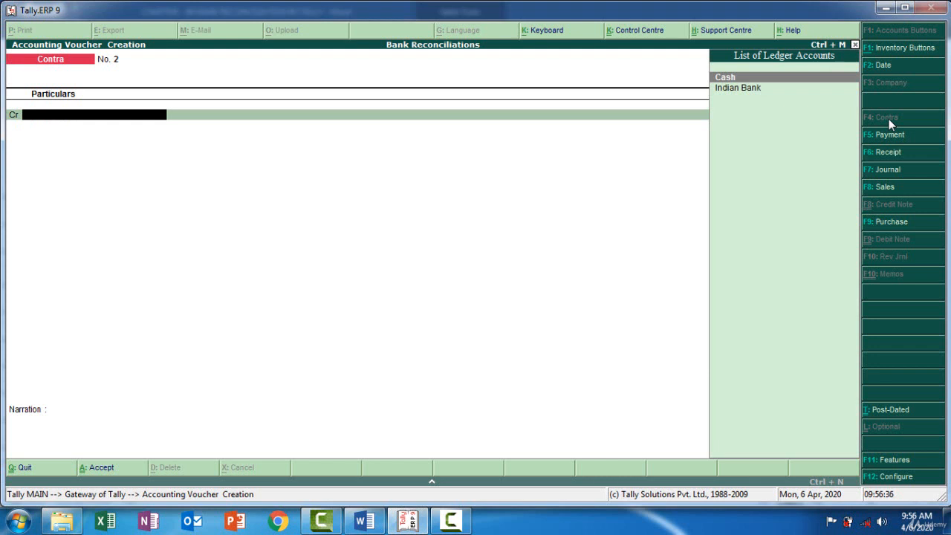
{"action": "key", "text": "Return"}
{"action": "type", "text": "10000"}
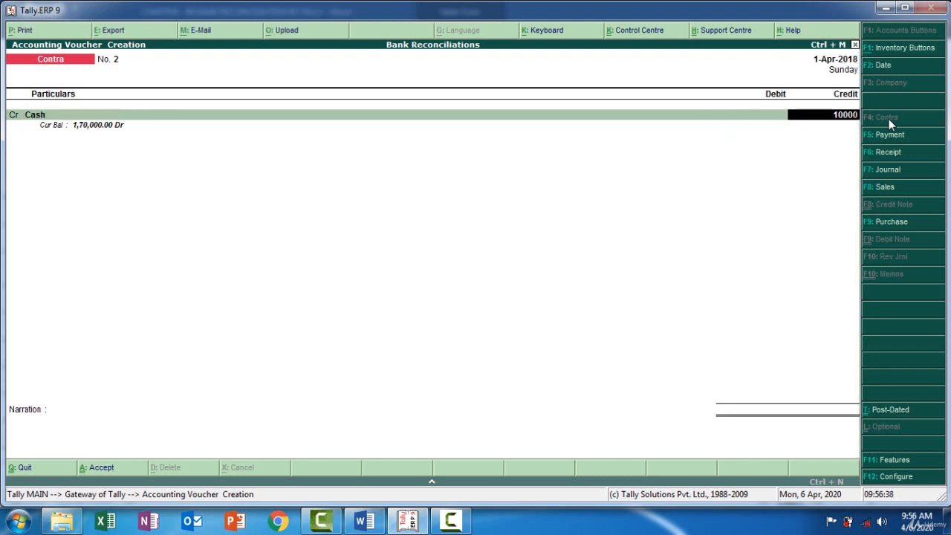
{"action": "key", "text": "Return"}
{"action": "key", "text": "Return"}
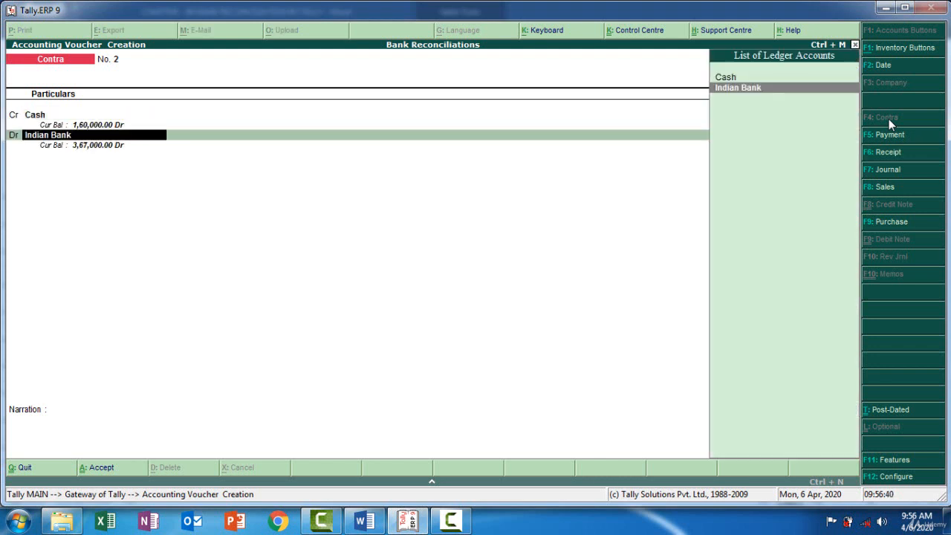
{"action": "key", "text": "Return"}
{"action": "key", "text": "Return"}
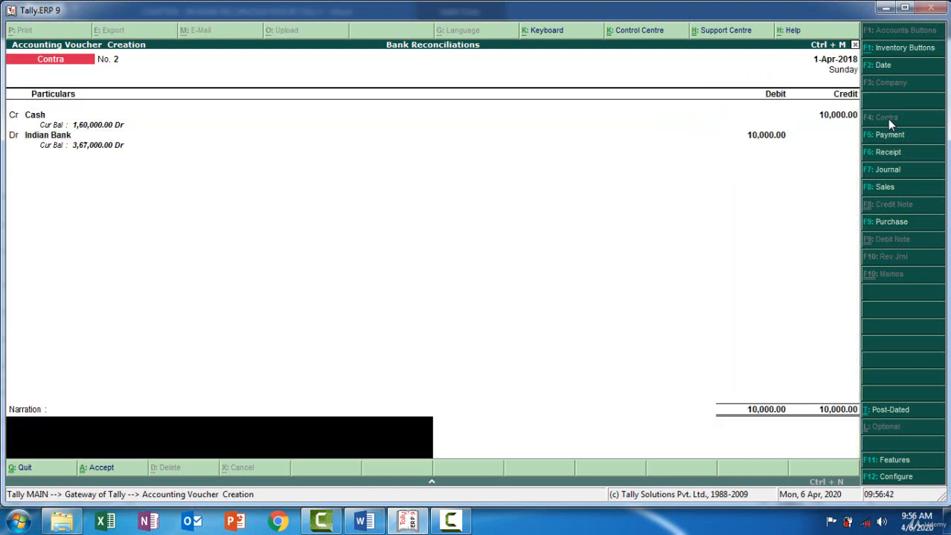
{"action": "key", "text": "ctrl+a"}
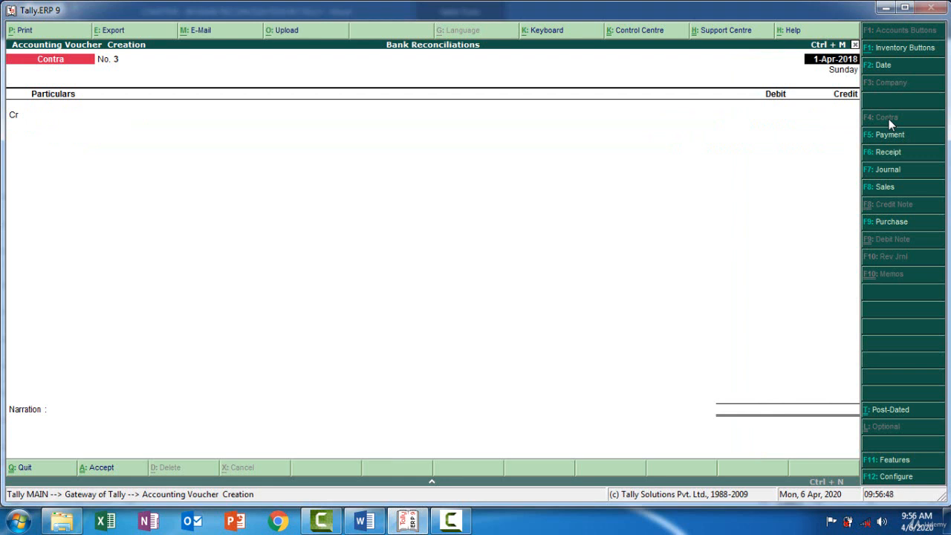
{"action": "key", "text": "Escape"}
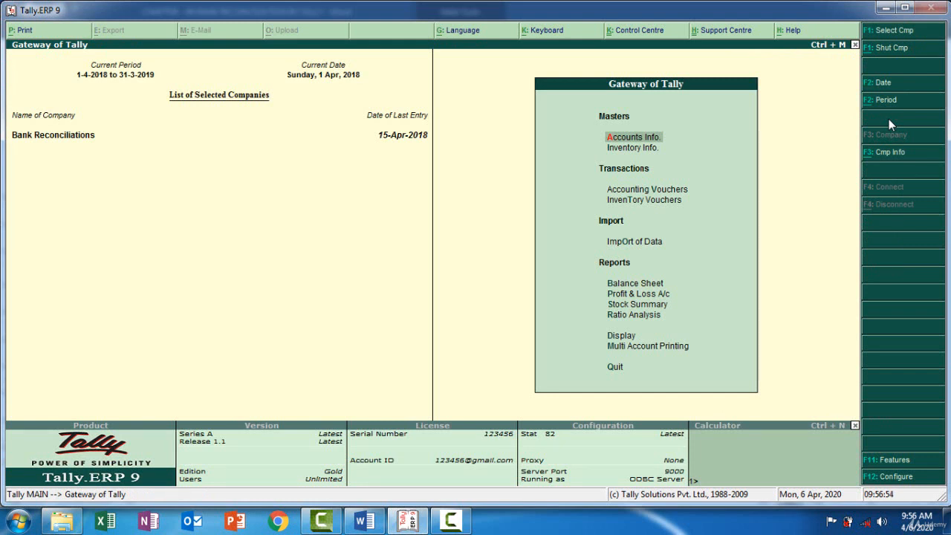
Open the Cash/Bank Summary from the Account Books reports.
{"action": "key", "text": "Down"}
{"action": "key", "text": "Down"}
{"action": "key", "text": "Down"}
{"action": "key", "text": "Down"}
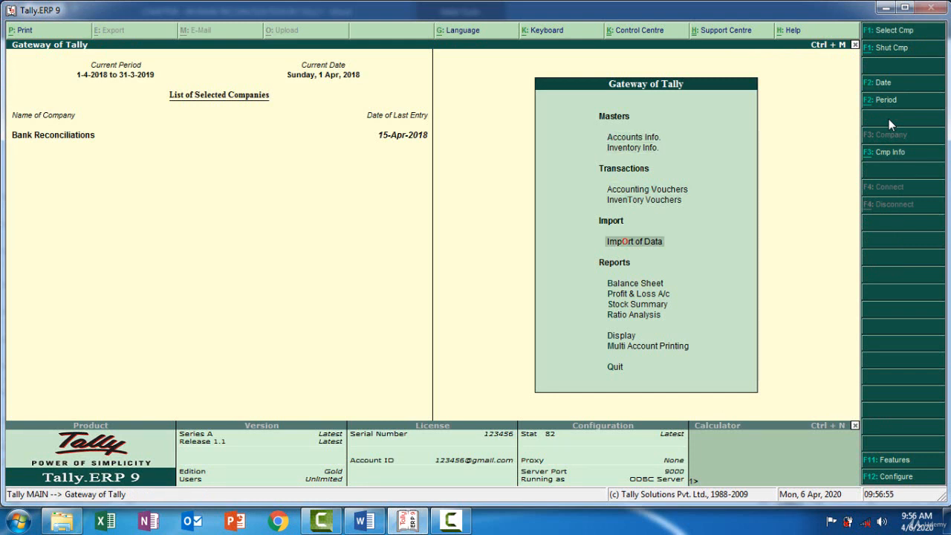
{"action": "key", "text": "Down"}
{"action": "key", "text": "Down"}
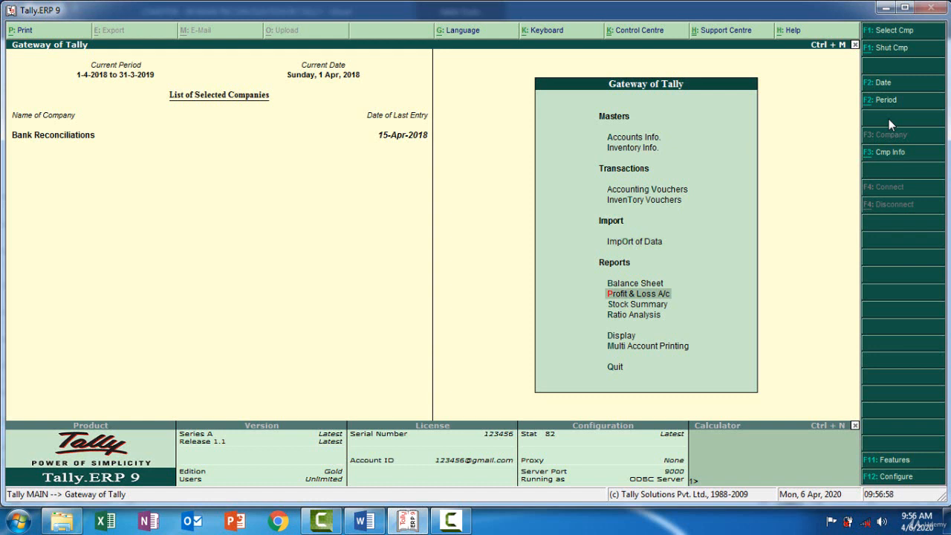
{"action": "key", "text": "Down"}
{"action": "key", "text": "Down"}
{"action": "key", "text": "Down"}
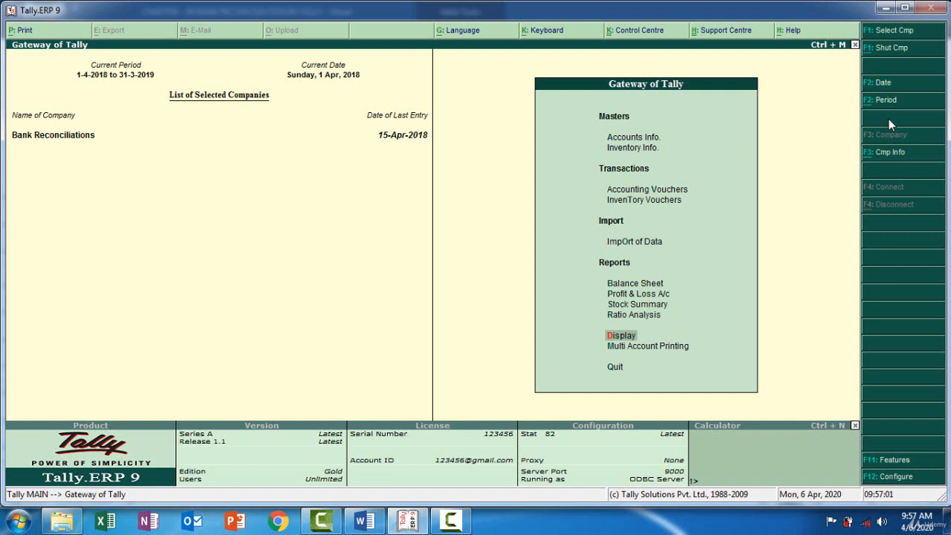
{"action": "key", "text": "Return"}
{"action": "key", "text": "Down"}
{"action": "key", "text": "Down"}
{"action": "key", "text": "Down"}
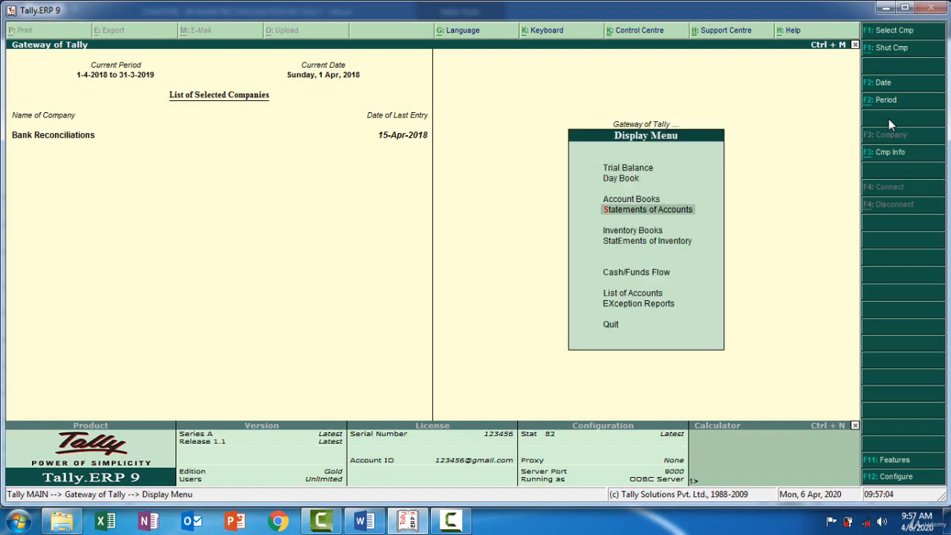
{"action": "key", "text": "Up"}
{"action": "key", "text": "Return"}
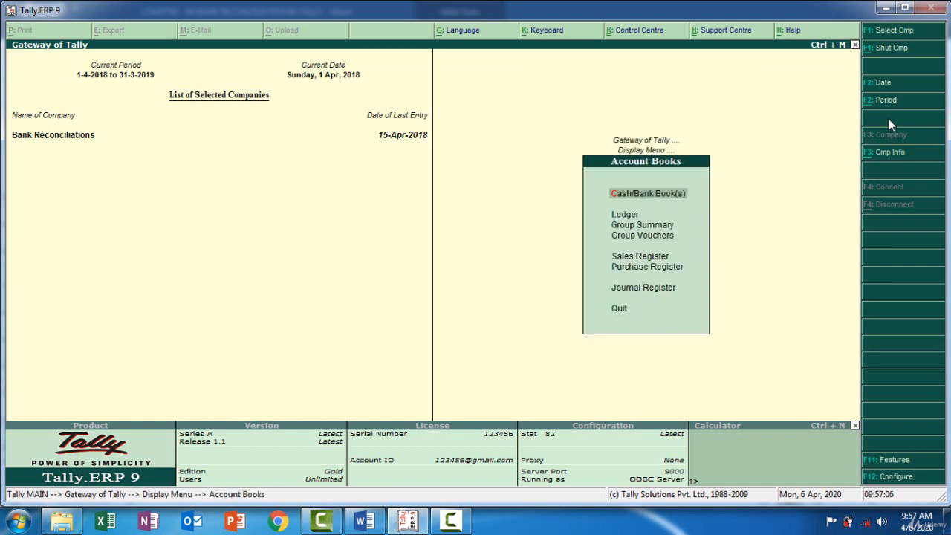
{"action": "key", "text": "Return"}
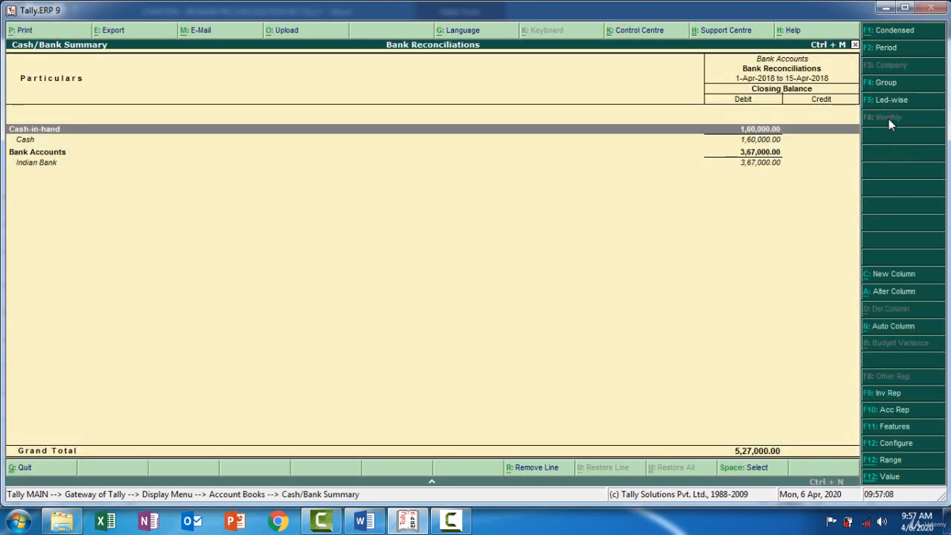
Open Indian Bank's April ledger vouchers and switch them to the bank reconciliation view.
{"action": "key", "text": "Down"}
{"action": "key", "text": "Down"}
{"action": "key", "text": "Down"}
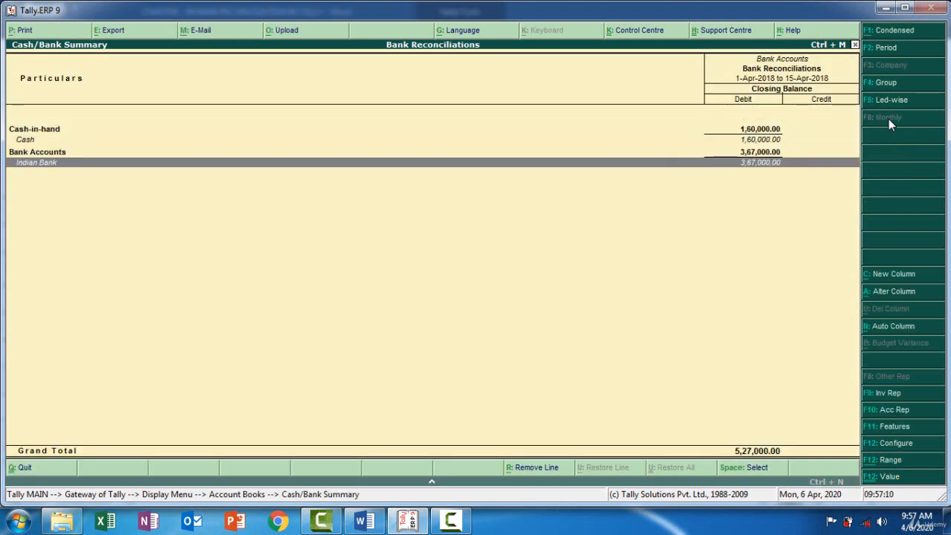
{"action": "key", "text": "Return"}
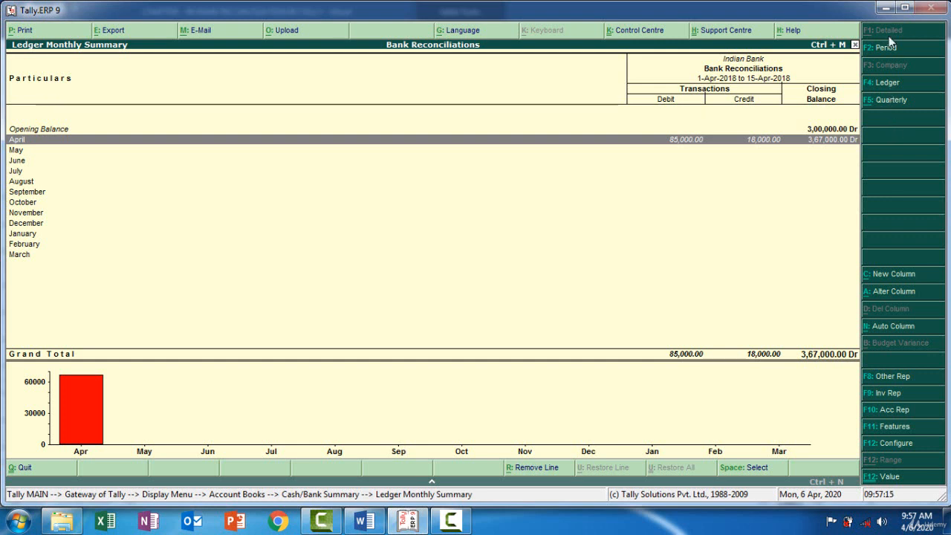
{"action": "double_click", "coordinate": [766, 142]}
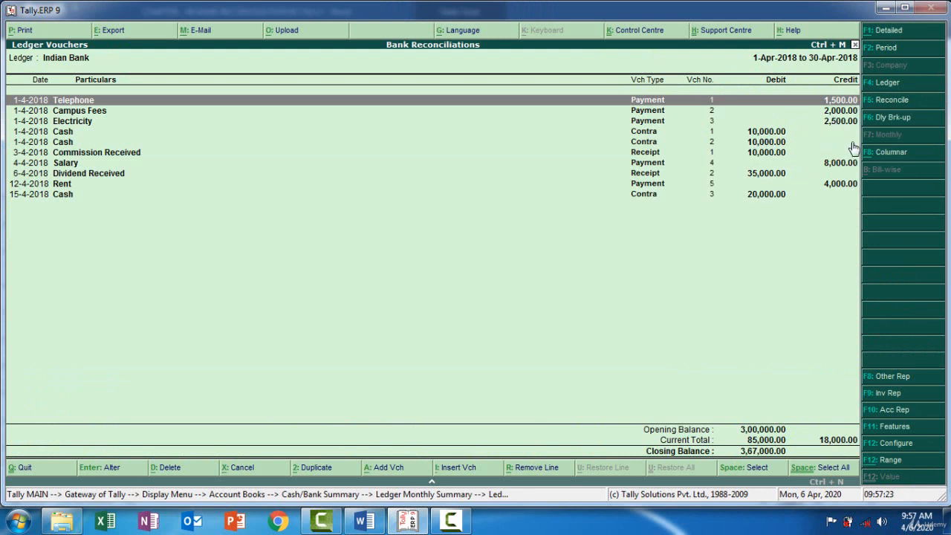
{"action": "left_click", "coordinate": [891, 108]}
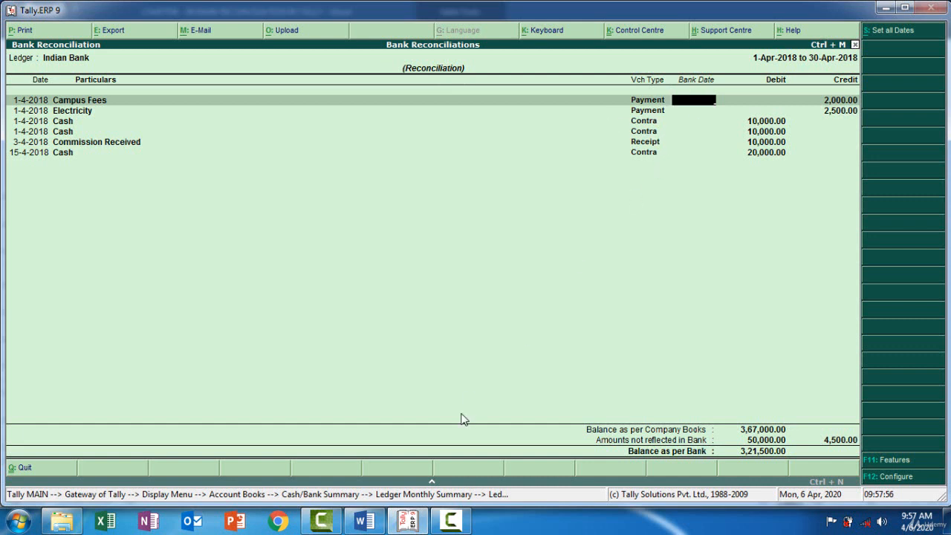
Check the Campus Fees date in the Word bank statement and set that payment's bank date to 4-4-2018 in Tally.
{"action": "left_click", "coordinate": [401, 522]}
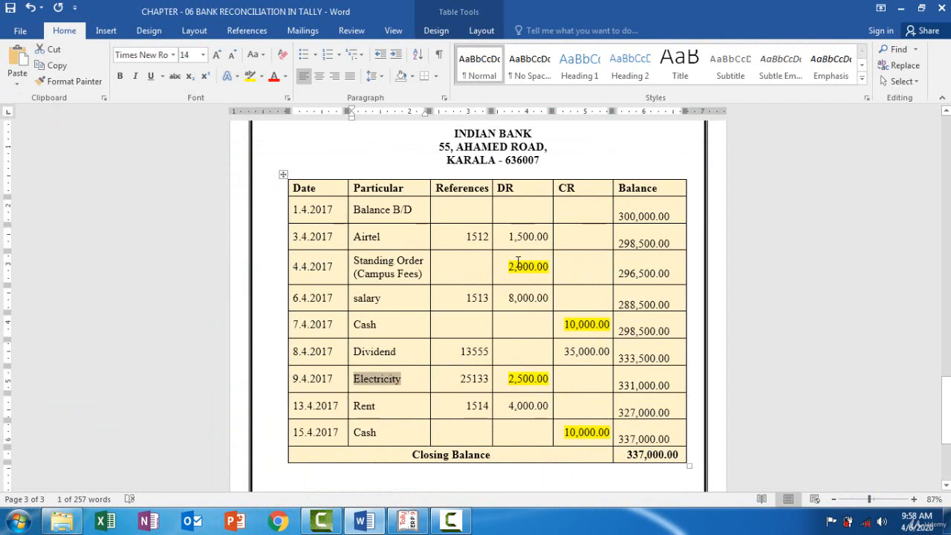
{"action": "left_click", "coordinate": [407, 520]}
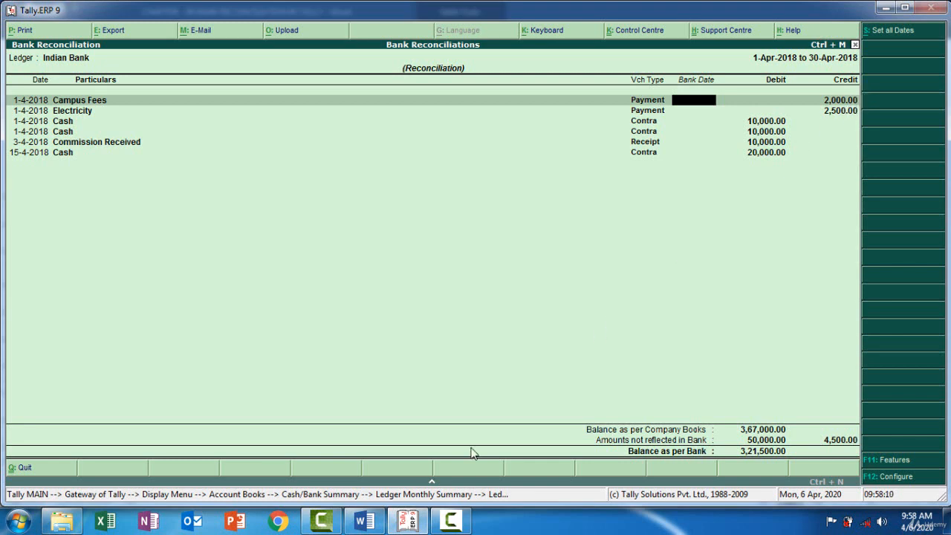
{"action": "left_click", "coordinate": [407, 521]}
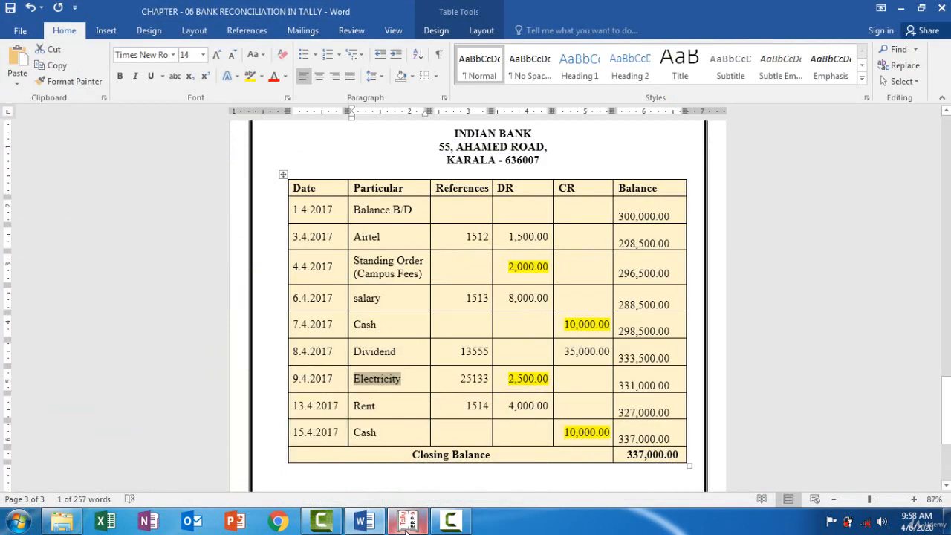
{"action": "left_click", "coordinate": [407, 521]}
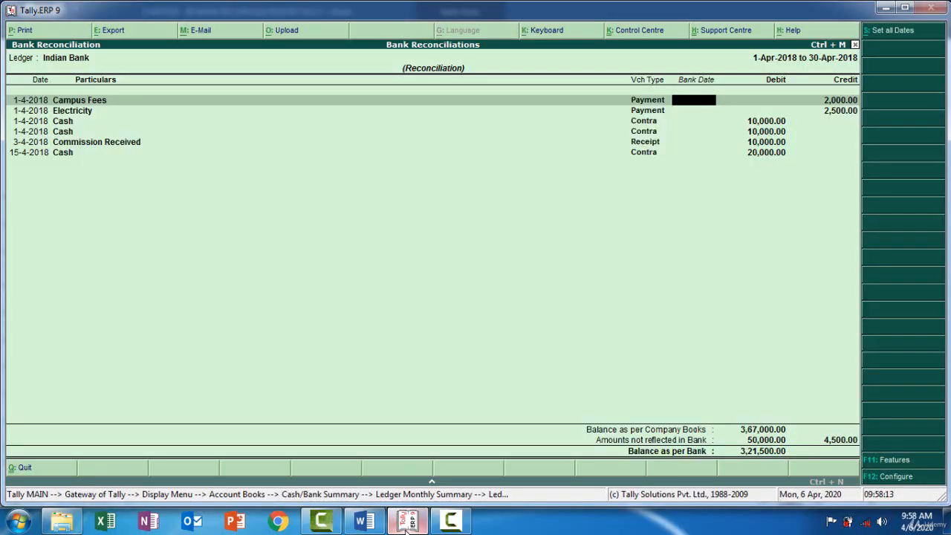
{"action": "type", "text": "04-04"}
{"action": "key", "text": "Return"}
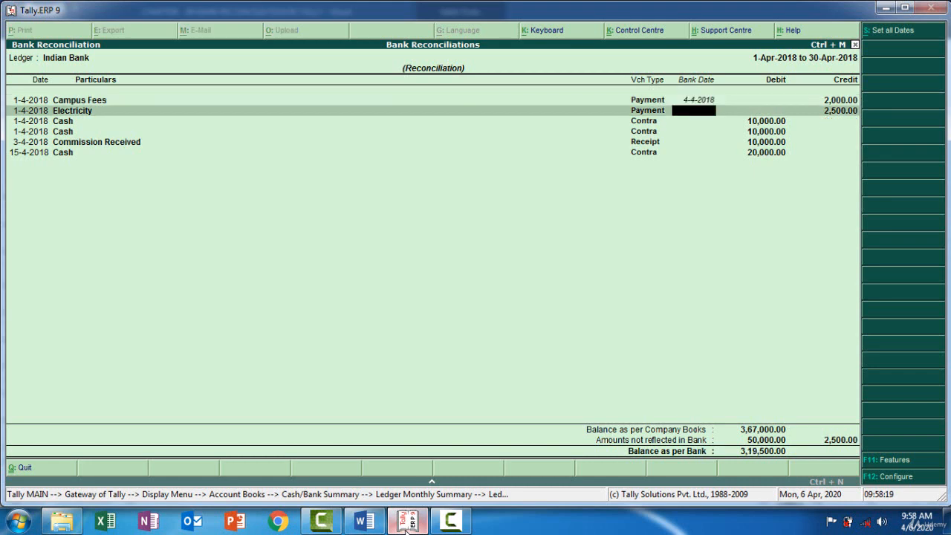
Look up the Electricity date in the Word statement and set the Electricity payment's bank date to 9-4-2018 in Tally.
{"action": "left_click", "coordinate": [406, 522]}
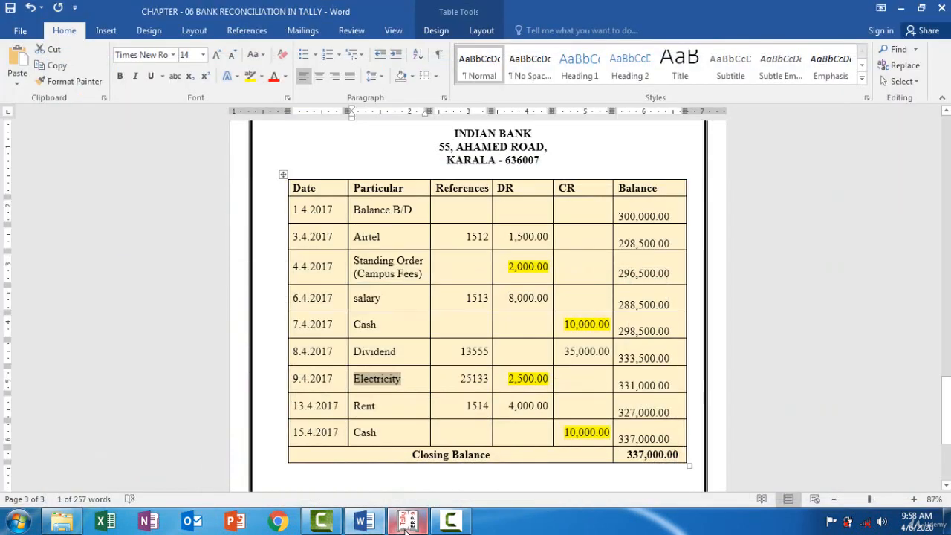
{"action": "left_click", "coordinate": [405, 522]}
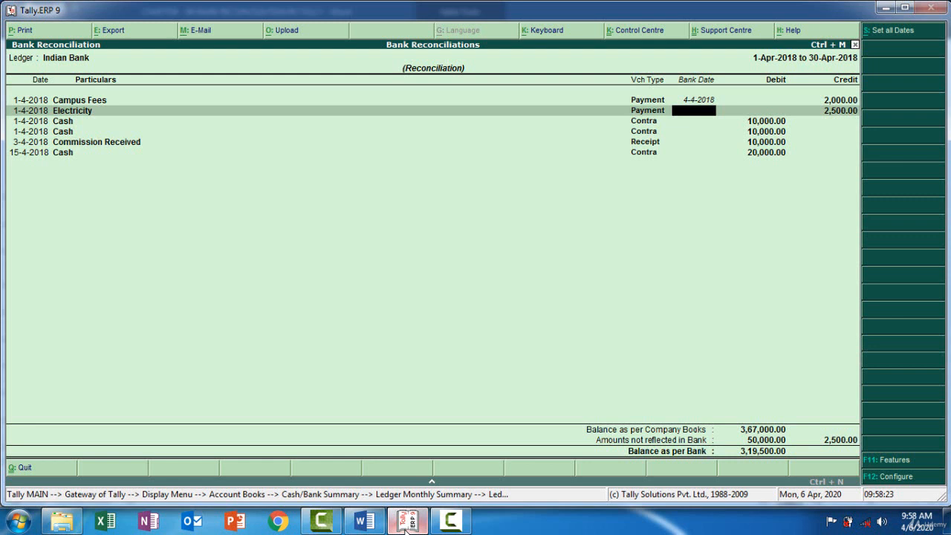
{"action": "type", "text": "09-04"}
{"action": "key", "text": "Return"}
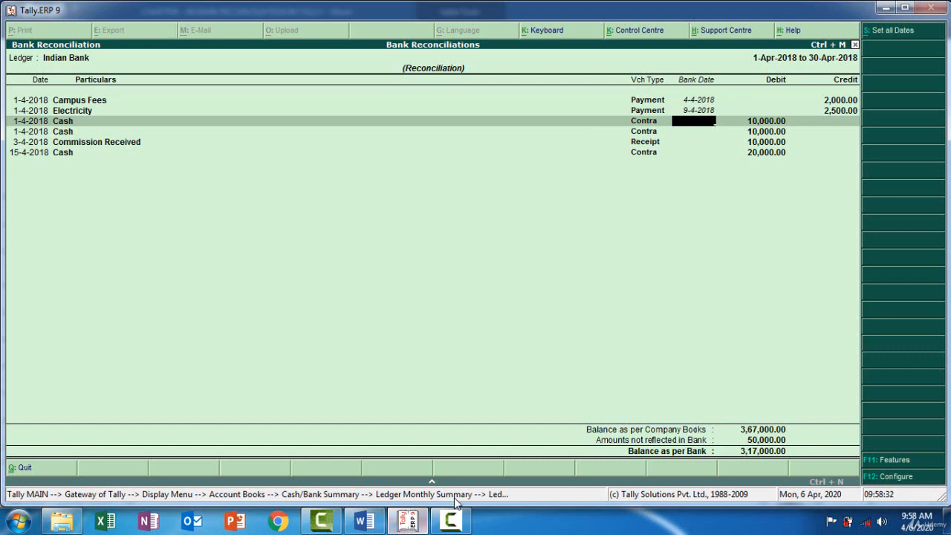
Check the cash deposit dates in the Word statement and set the first Cash contra's bank date to 7-4-2018 in Tally.
{"action": "mouse_move", "coordinate": [405, 523]}
{"action": "left_click", "coordinate": [414, 524]}
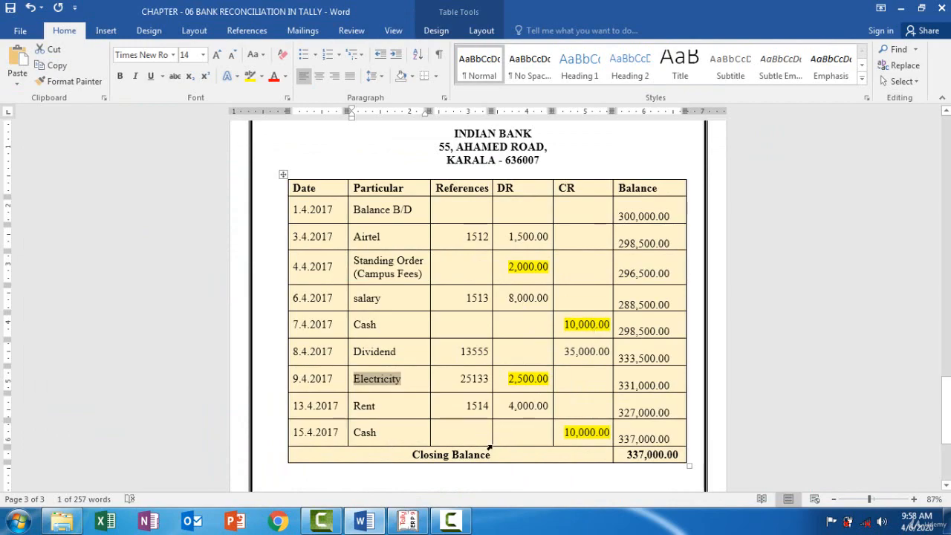
{"action": "left_click", "coordinate": [414, 524]}
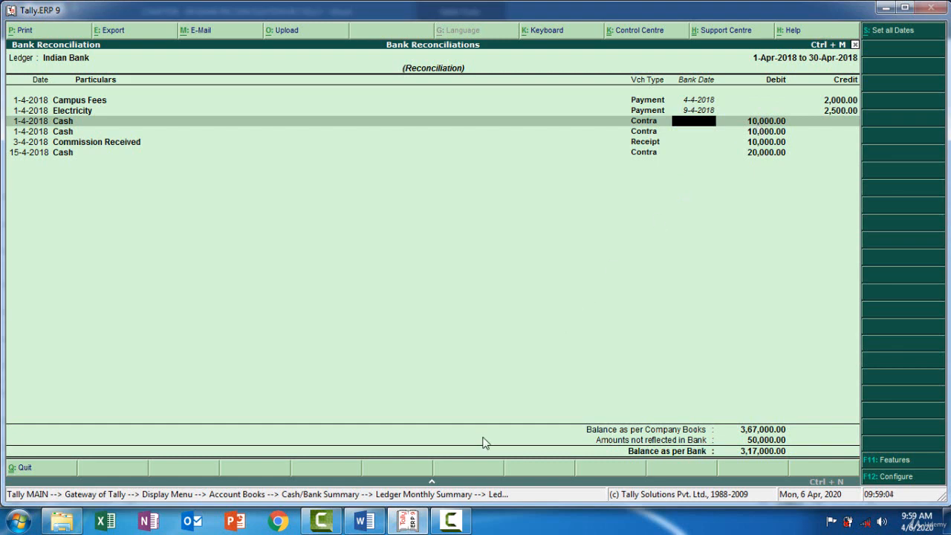
{"action": "left_click", "coordinate": [411, 529]}
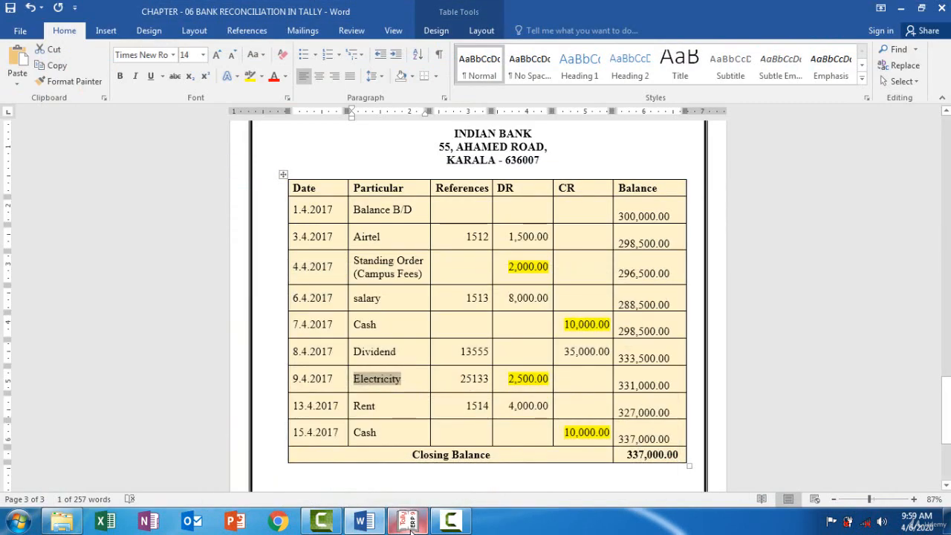
{"action": "left_click", "coordinate": [411, 529]}
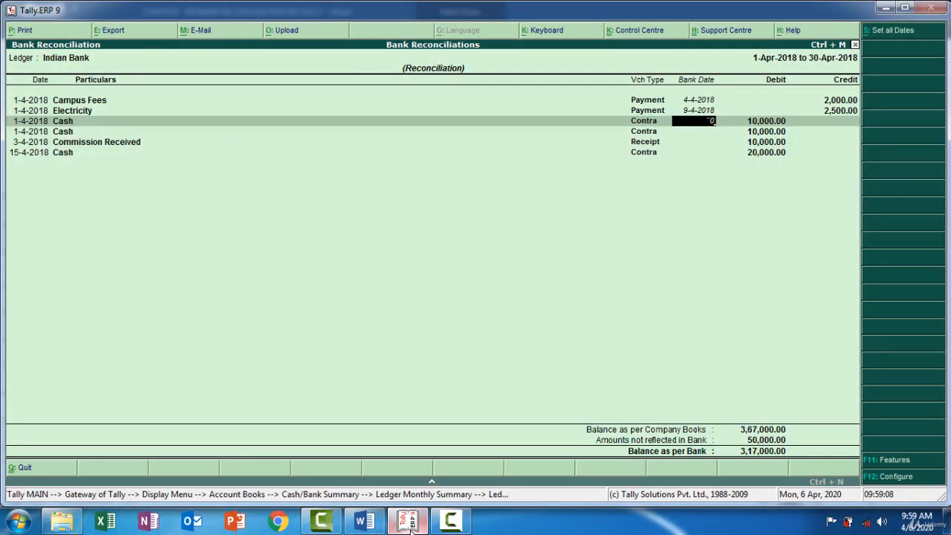
{"action": "type", "text": "7-4-2018"}
{"action": "key", "text": "Return"}
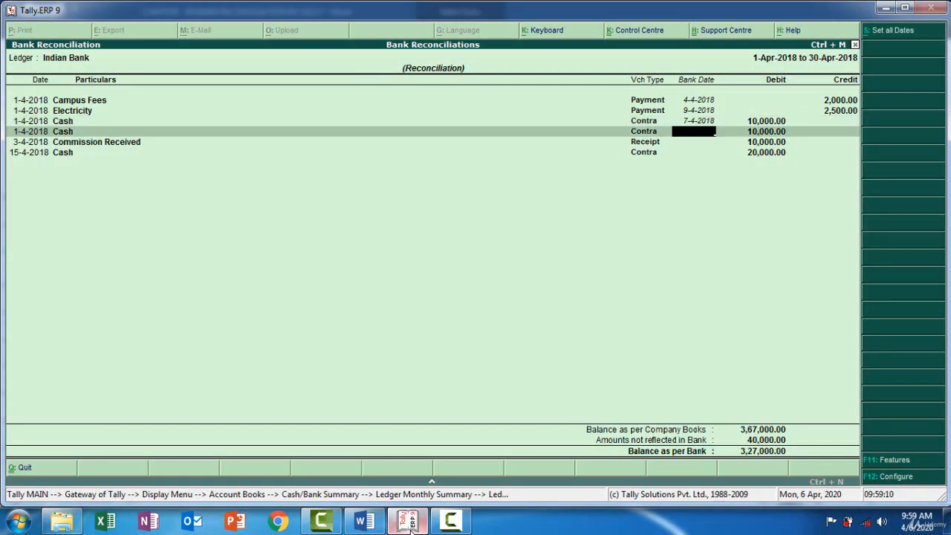
Look up the last cash deposit in the Word statement and set the second Cash contra's bank date to 15-4-2018 in Tally.
{"action": "left_click", "coordinate": [411, 528]}
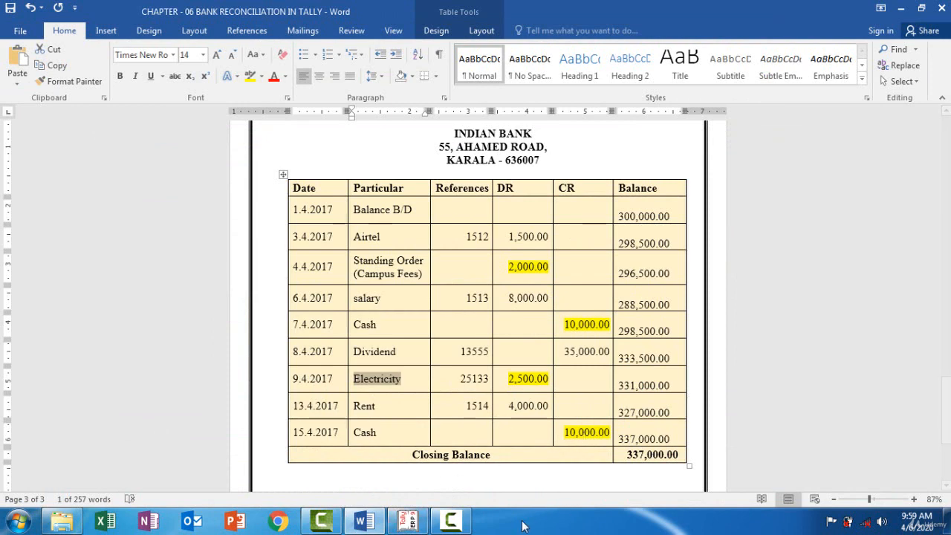
{"action": "left_click", "coordinate": [404, 524]}
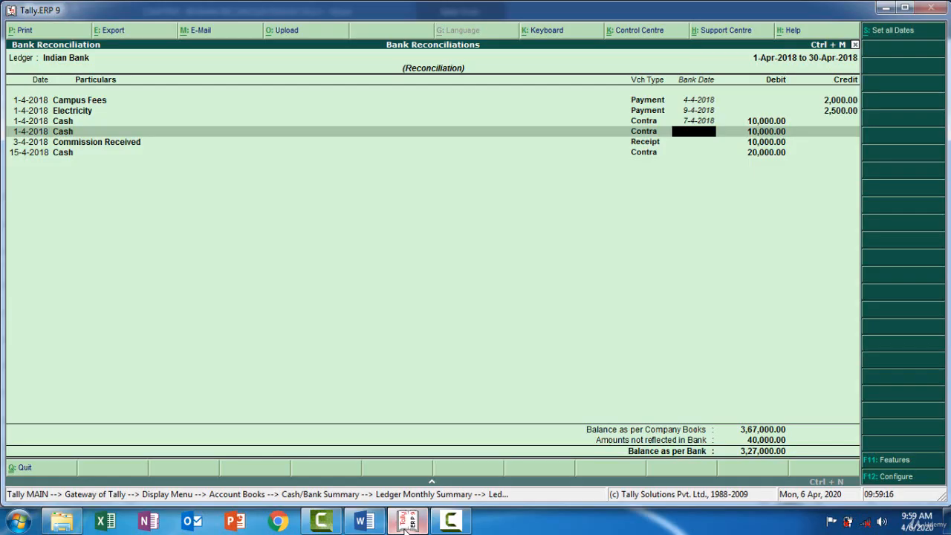
{"action": "type", "text": "15-04"}
{"action": "key", "text": "Return"}
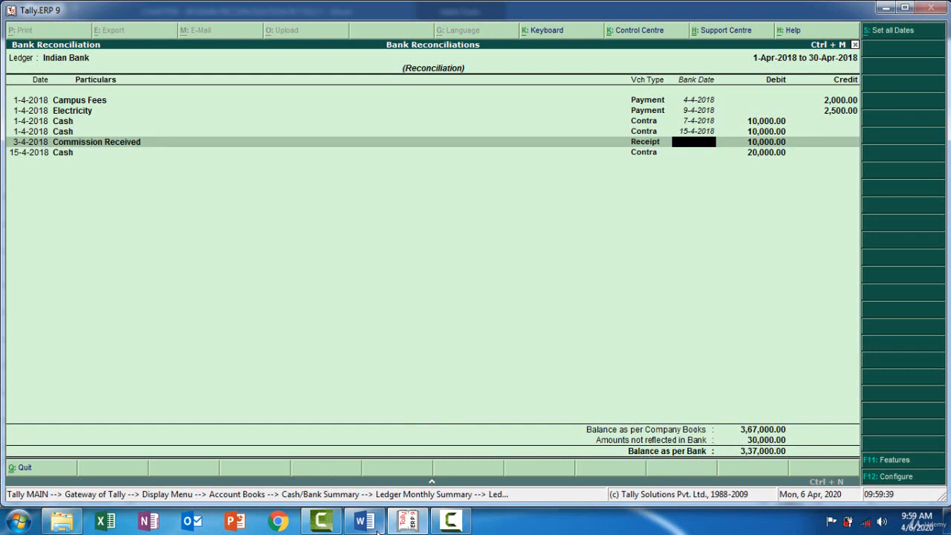
Highlight the closing balance amount in bright green in the Word bank statement, and return to Tally's bank reconciliation to compare balances.
{"action": "left_click", "coordinate": [404, 521]}
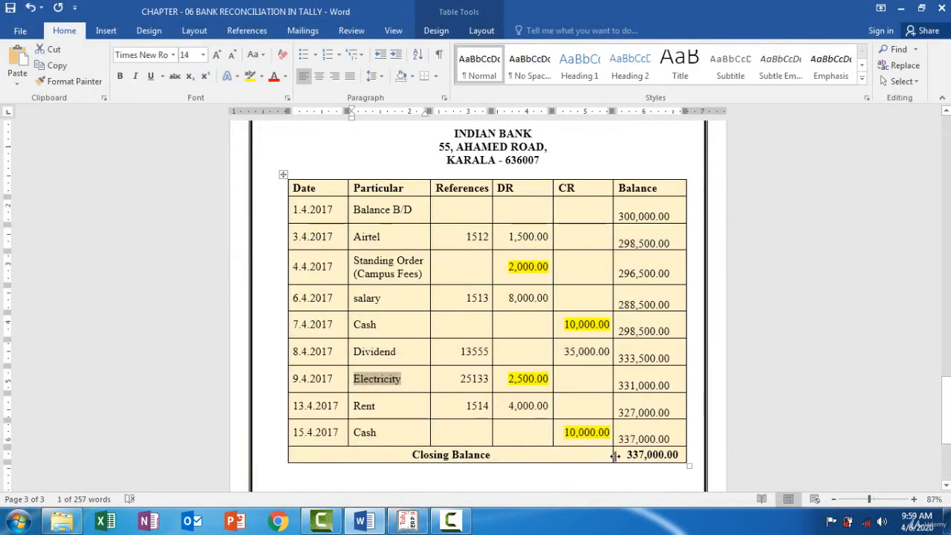
{"action": "left_click_drag", "start_coordinate": [628, 453], "coordinate": [674, 458]}
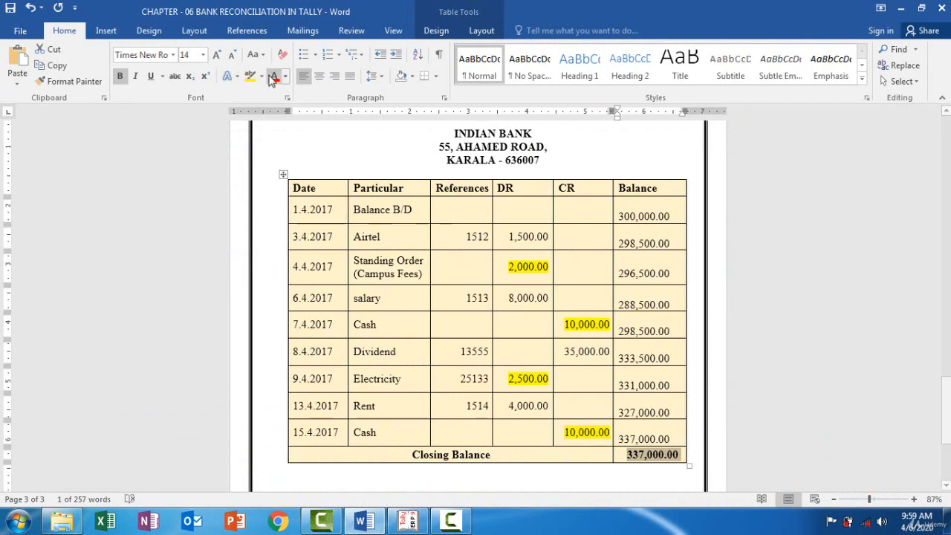
{"action": "left_click", "coordinate": [261, 76]}
{"action": "left_click", "coordinate": [274, 96]}
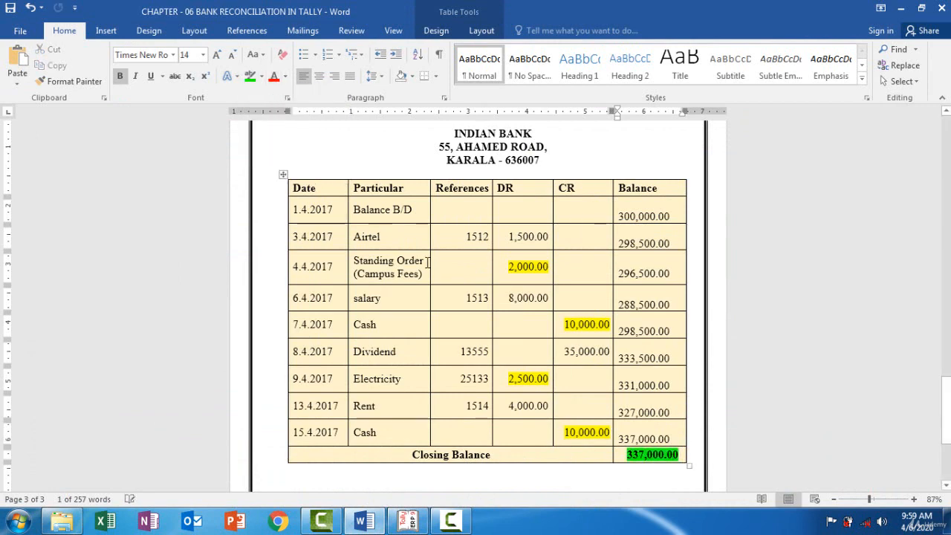
{"action": "left_click", "coordinate": [679, 453]}
{"action": "left_click", "coordinate": [408, 520]}
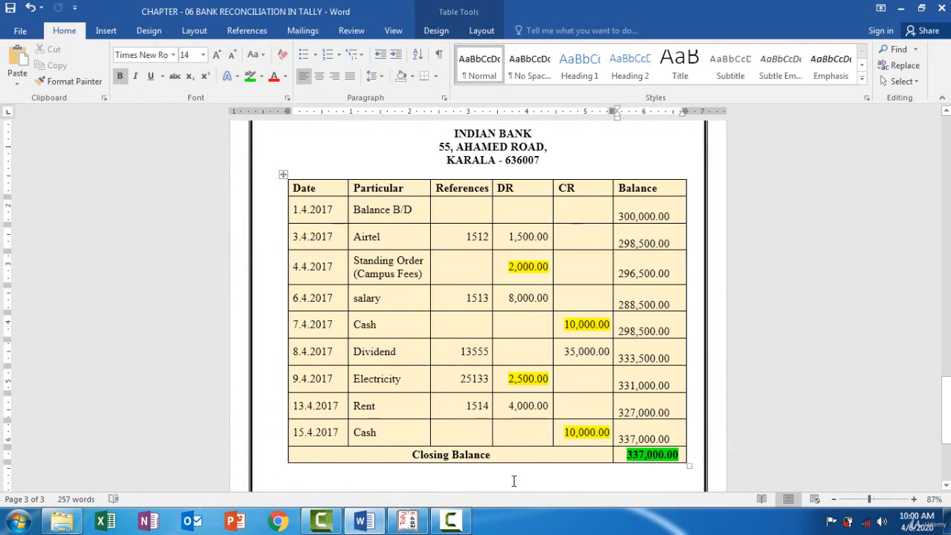
{"action": "left_click", "coordinate": [413, 522]}
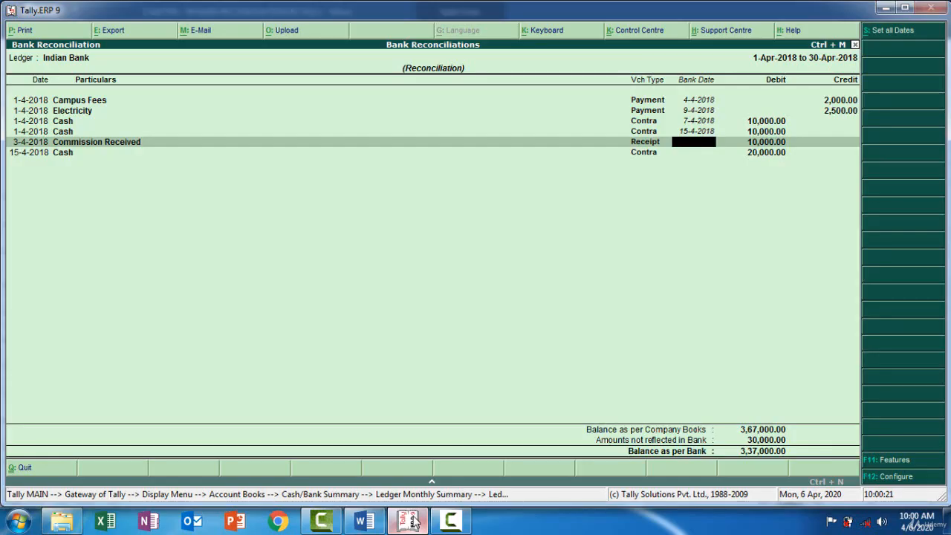